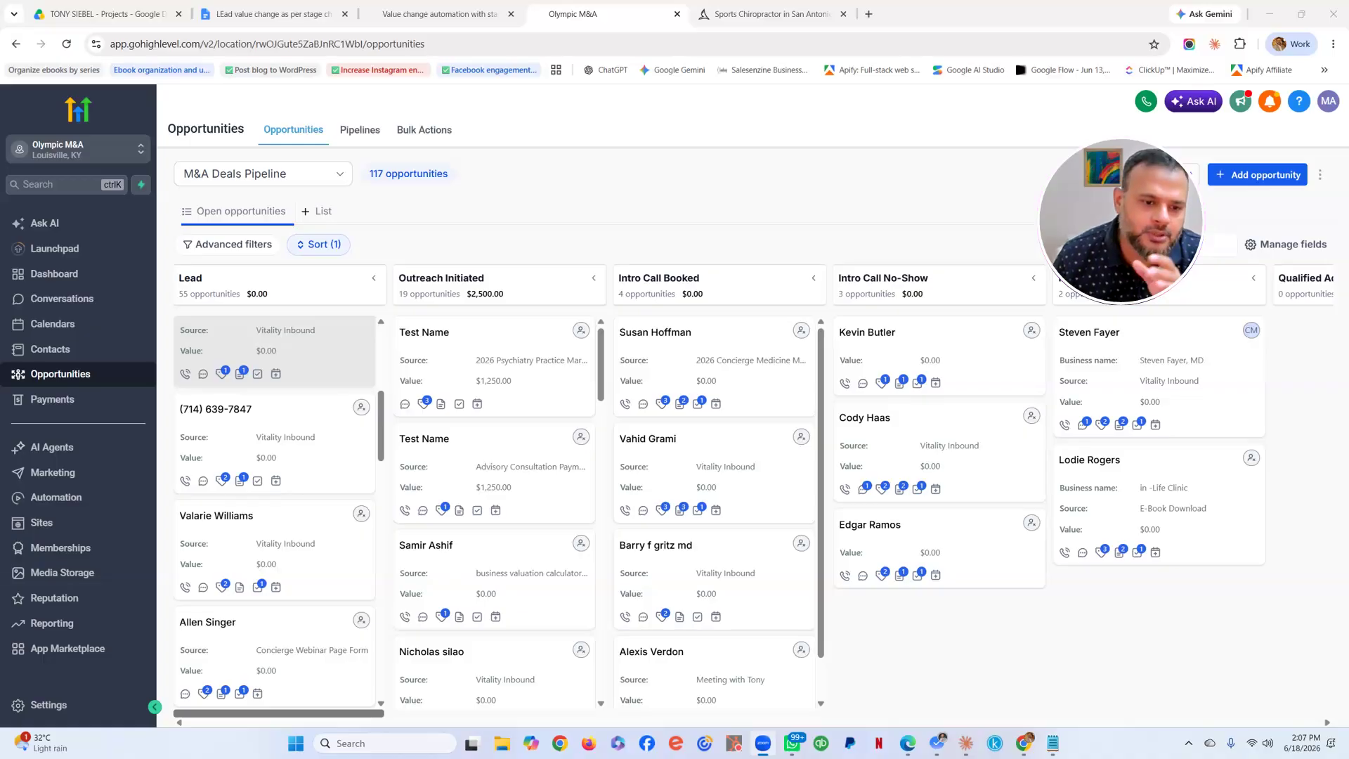
# - Check the value field of the unnamed Lead-stage opportunity and close its details without changes
pyautogui.click(302, 444)
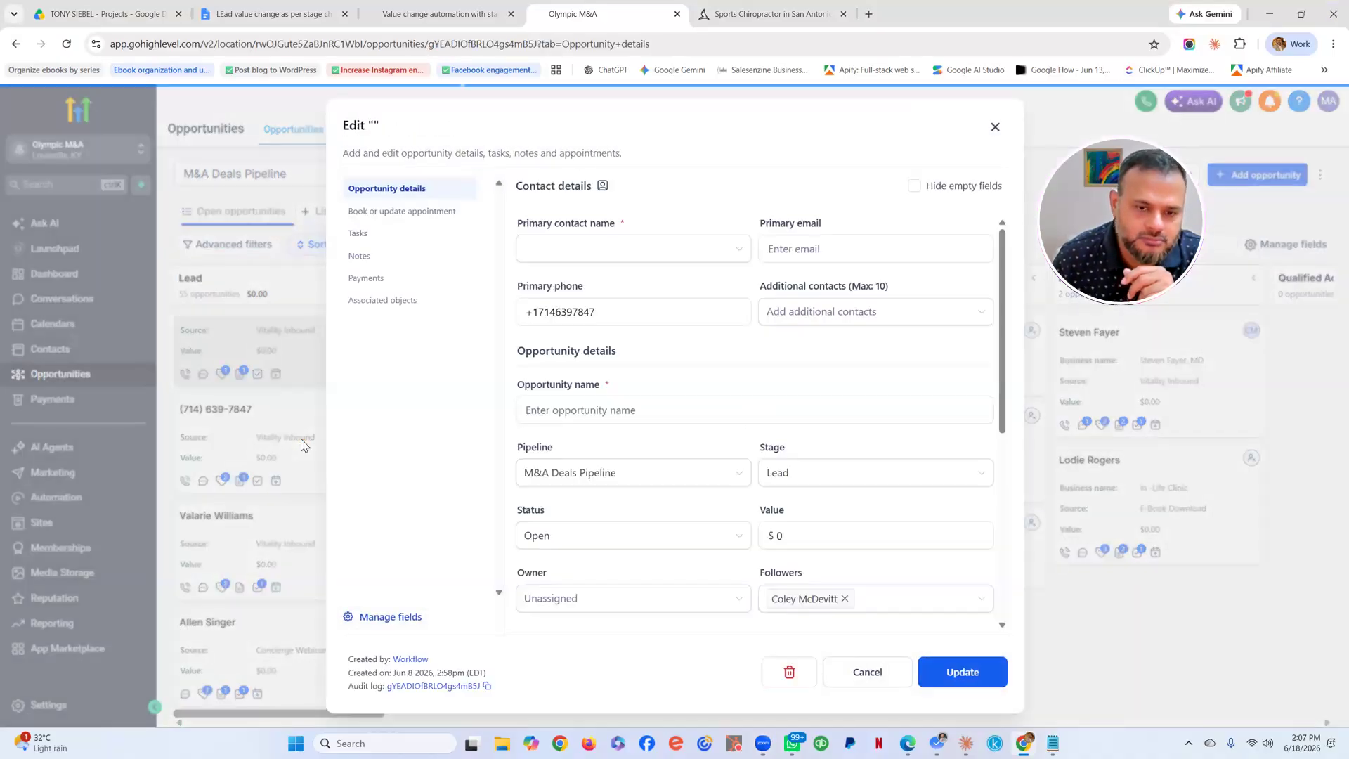
pyautogui.click(798, 538)
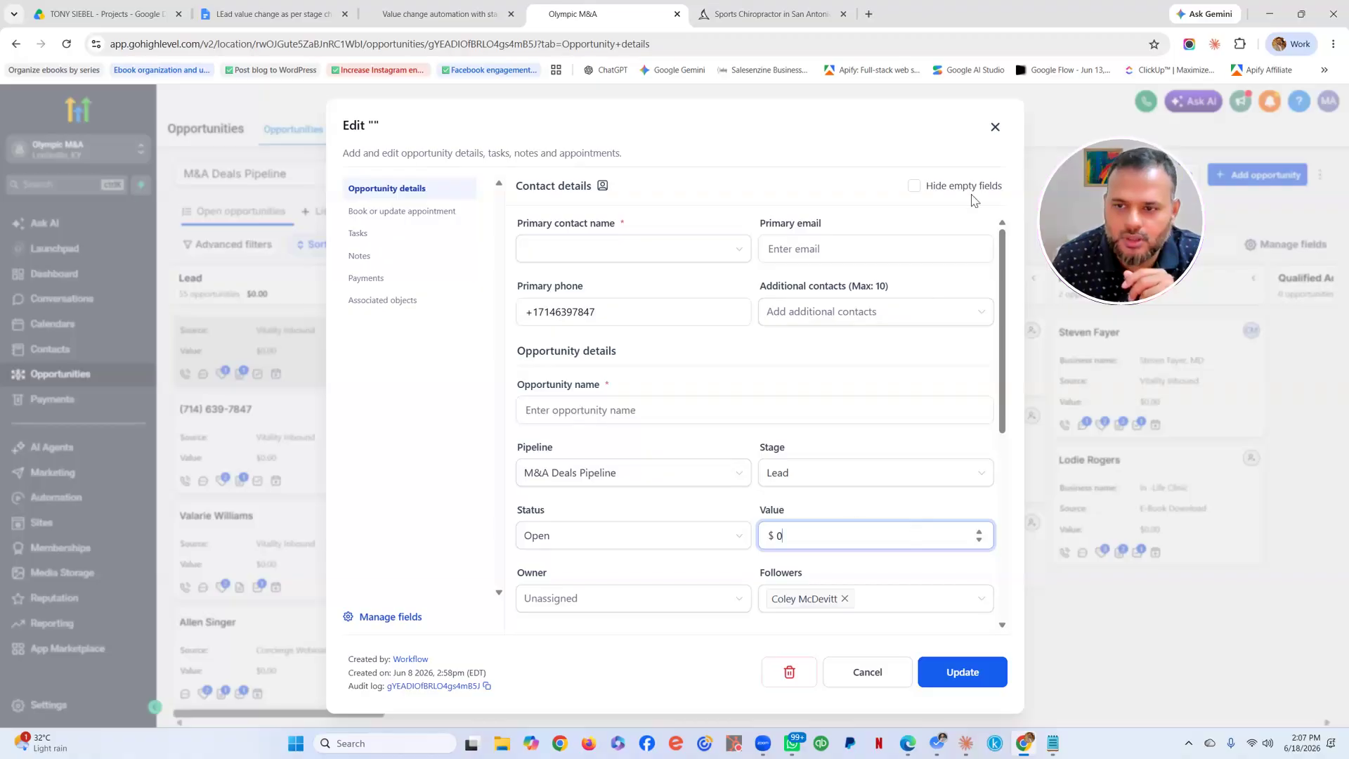
pyautogui.click(994, 127)
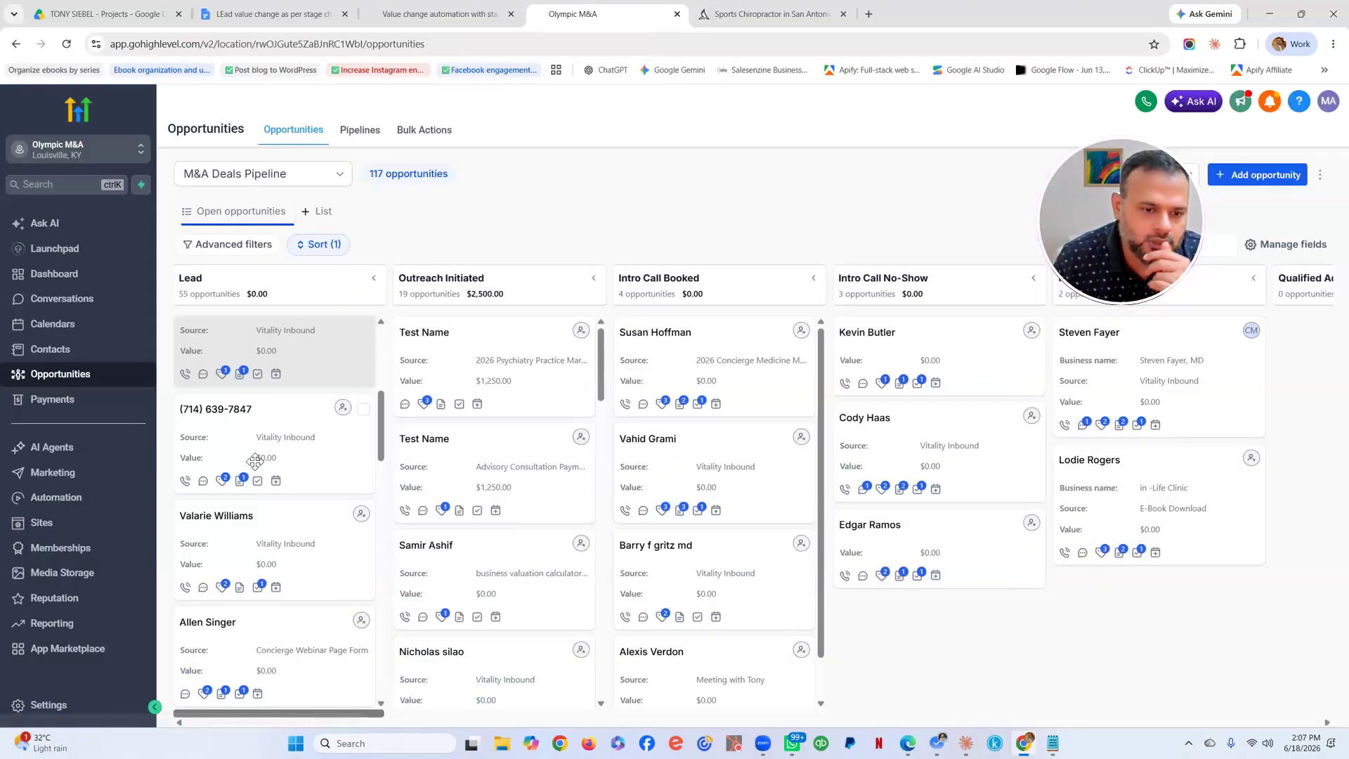
# - Move the "Test Name" opportunity sourced from the advisory consultation payment from Outreach Initiated to the Lead stage
pyautogui.scroll(-2, 260, 561)
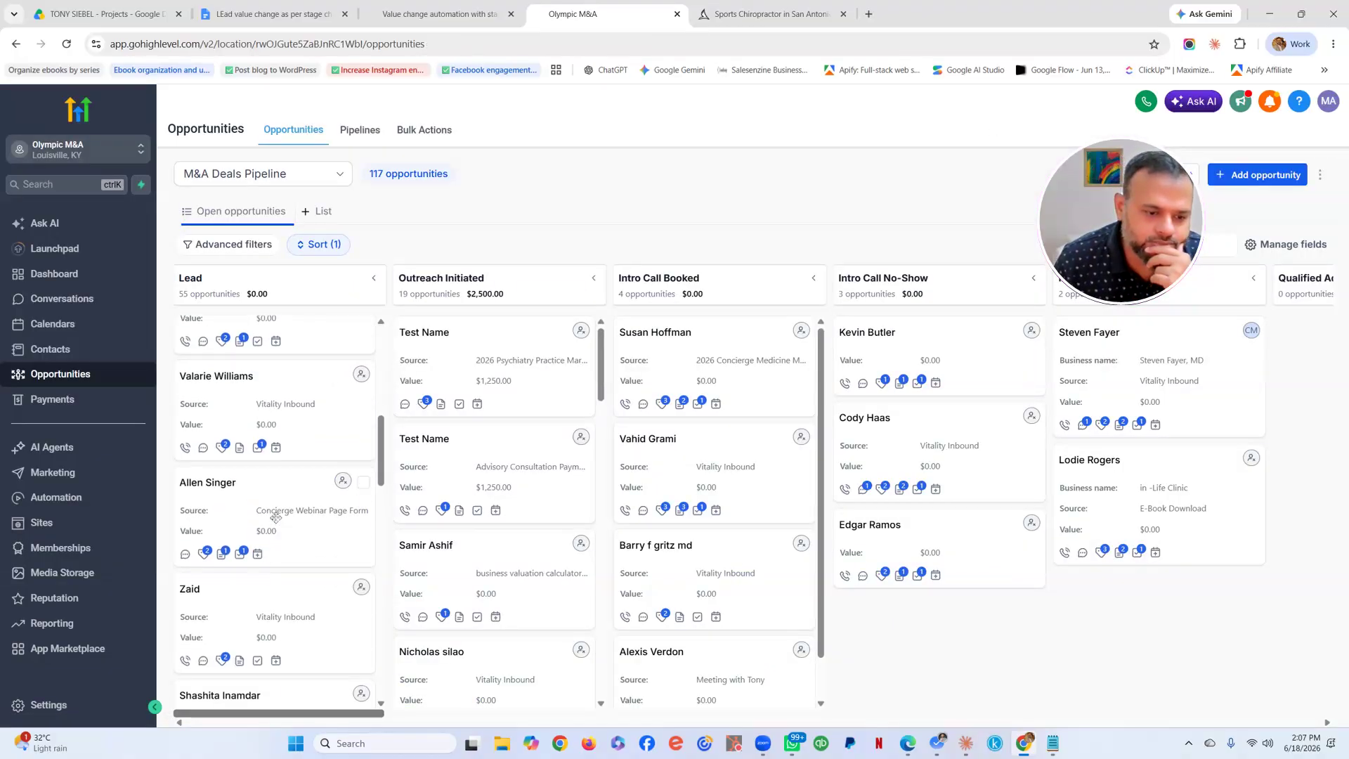
pyautogui.scroll(-5, 273, 618)
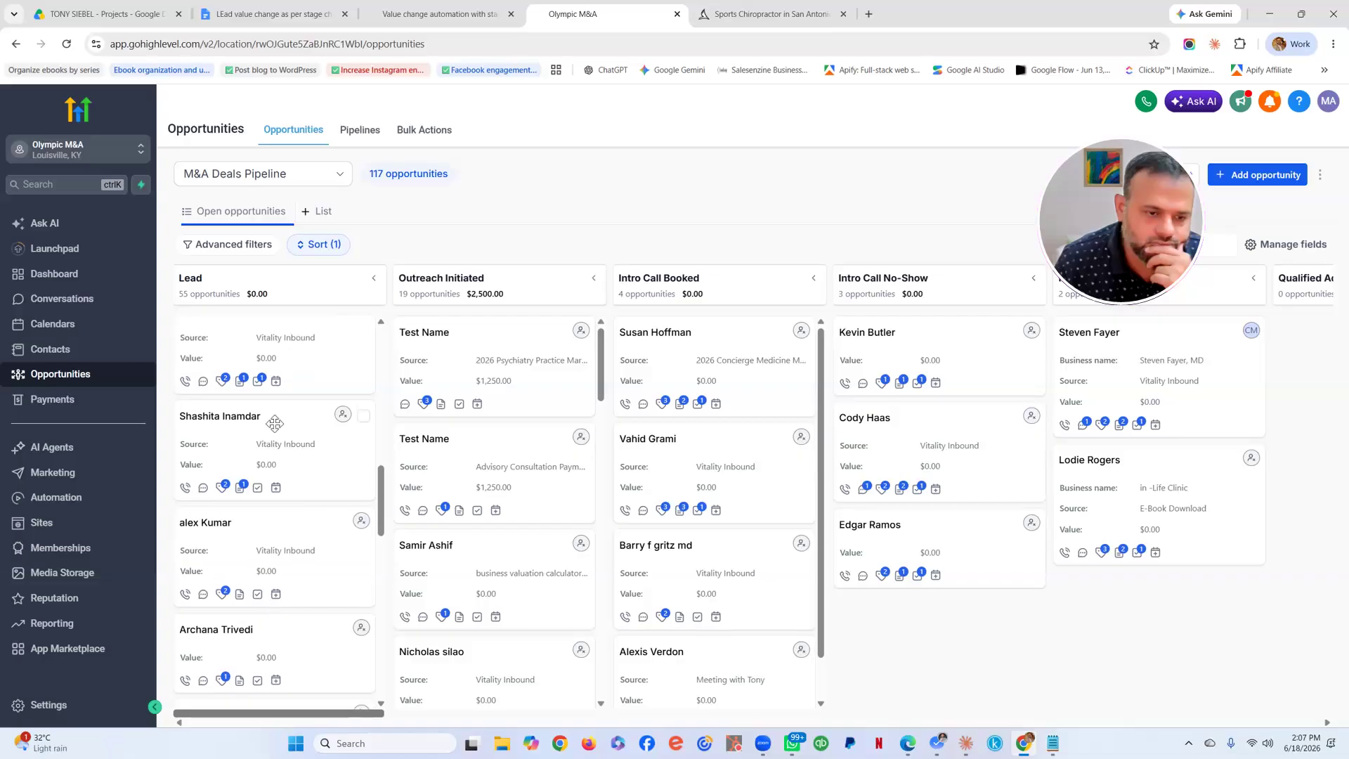
pyautogui.scroll(-4, 267, 592)
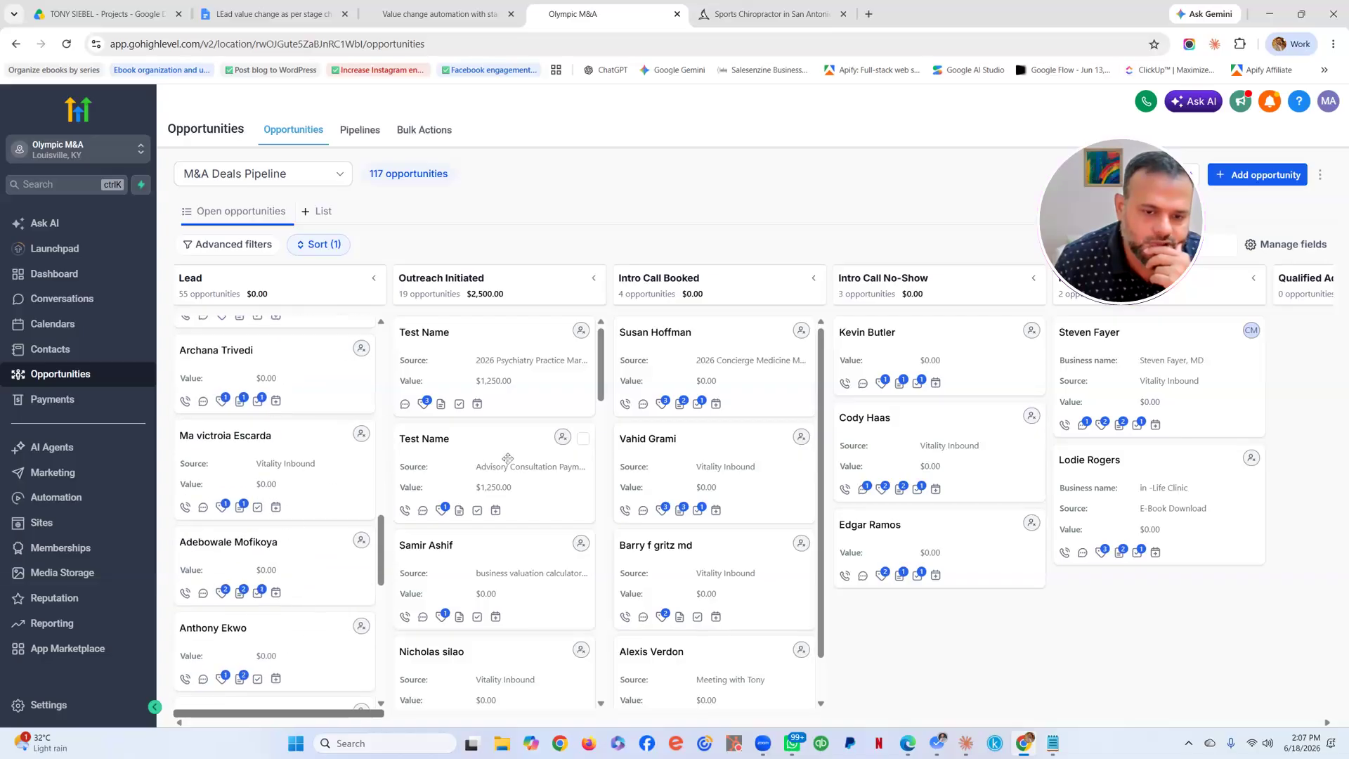
pyautogui.moveTo(520, 470); pyautogui.dragTo(306, 472)
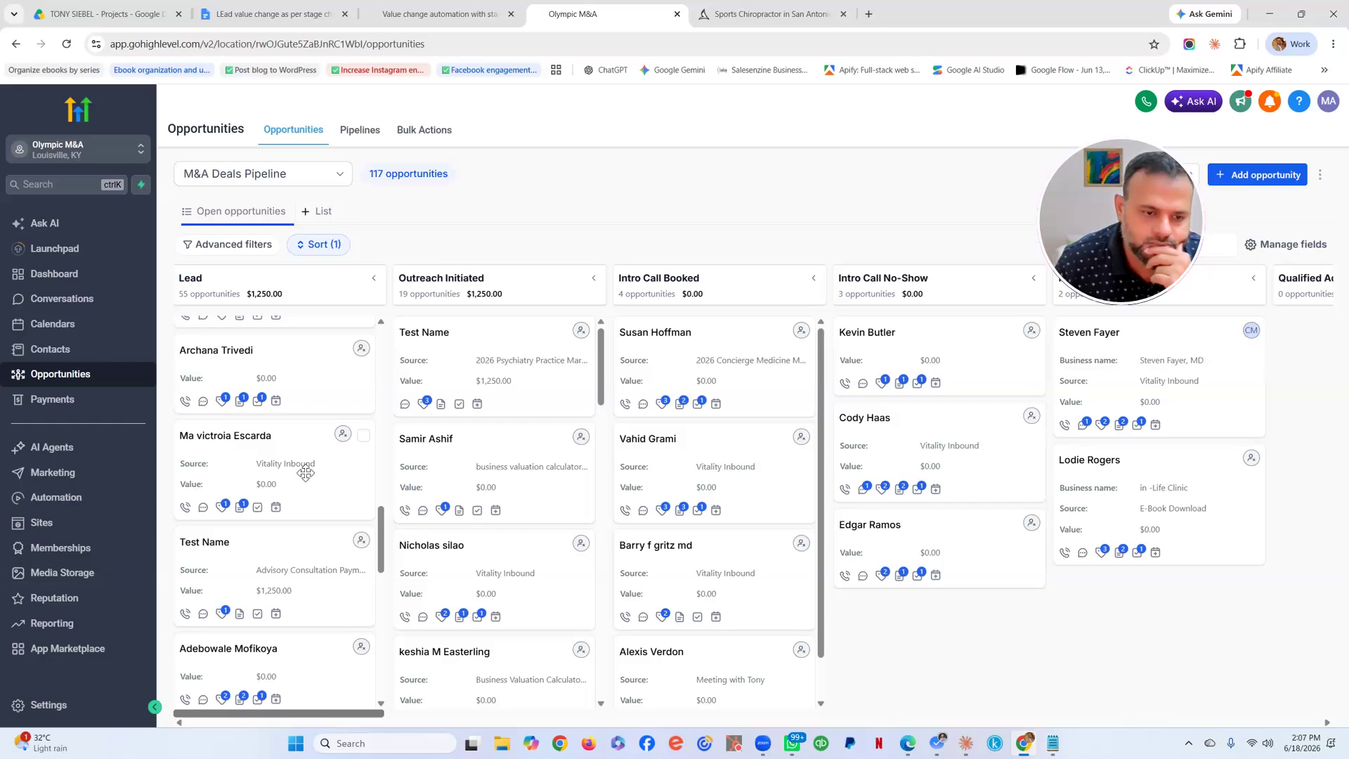
# - Set the value of the "Test Name" opportunity in the Lead stage to $5000, update it and close its details
pyautogui.scroll(10, 302, 485)
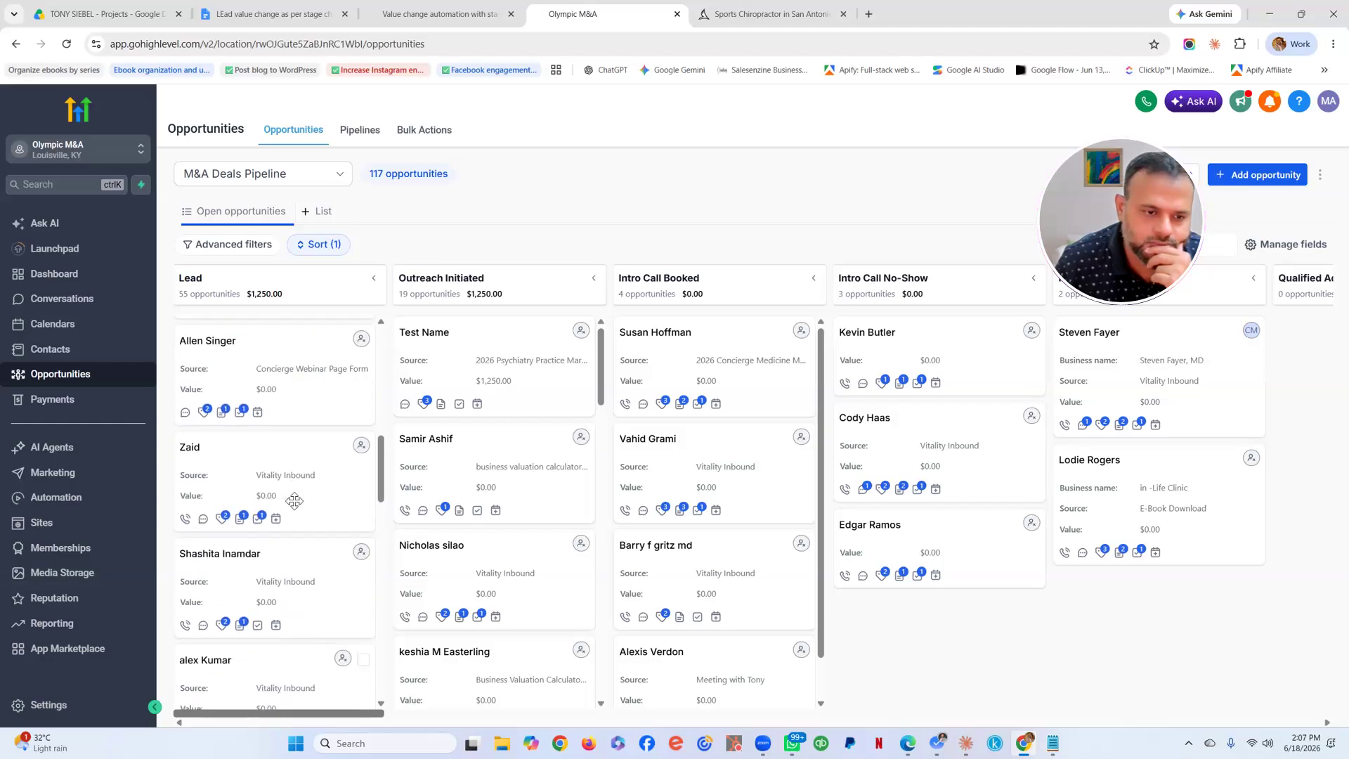
pyautogui.scroll(5, 293, 500)
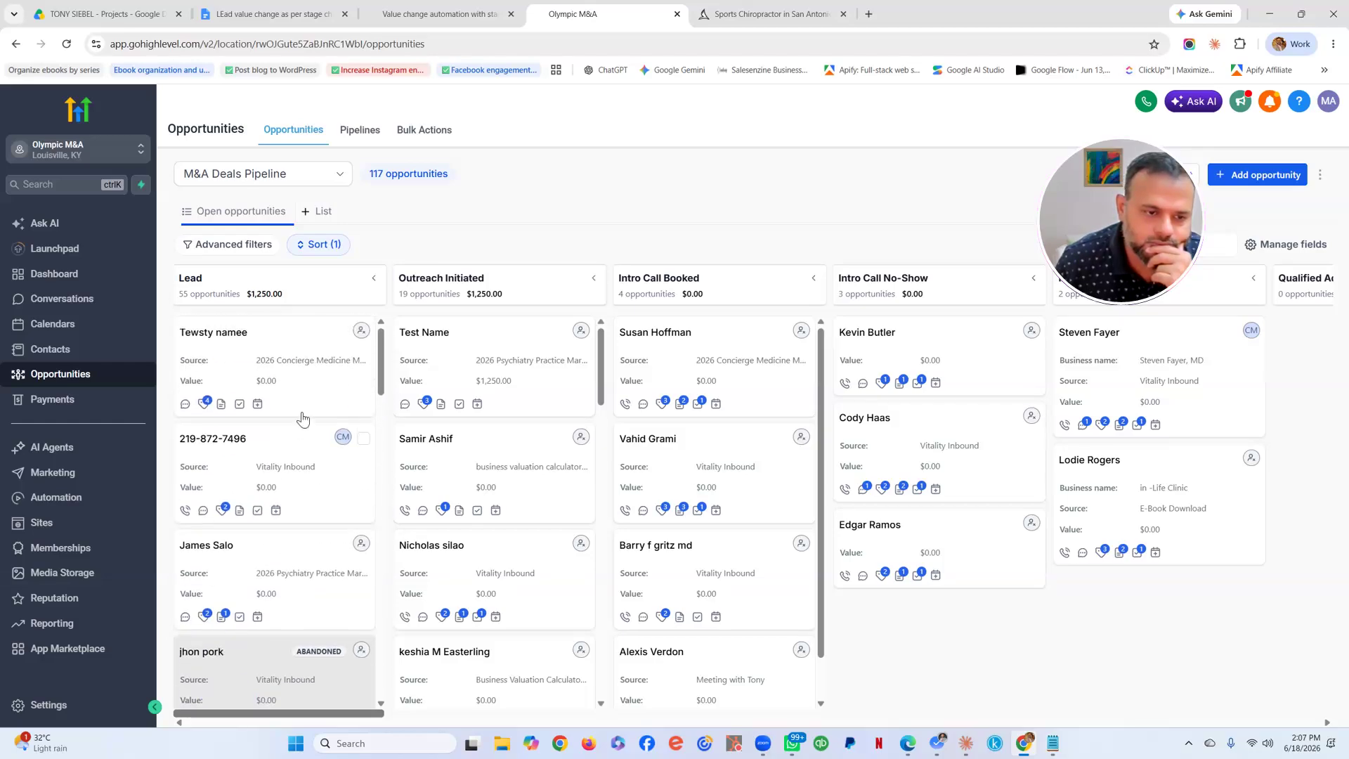
pyautogui.scroll(-8, 285, 465)
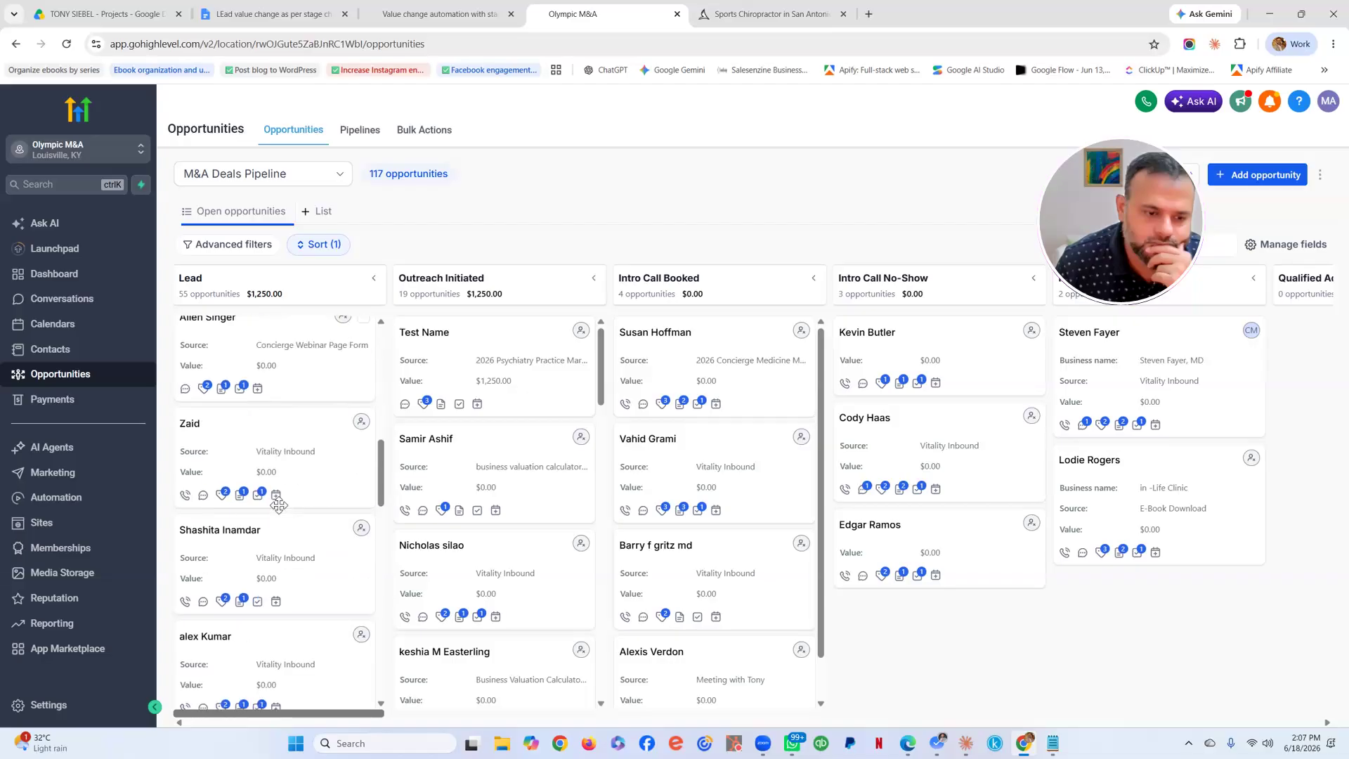
pyautogui.scroll(-6, 277, 505)
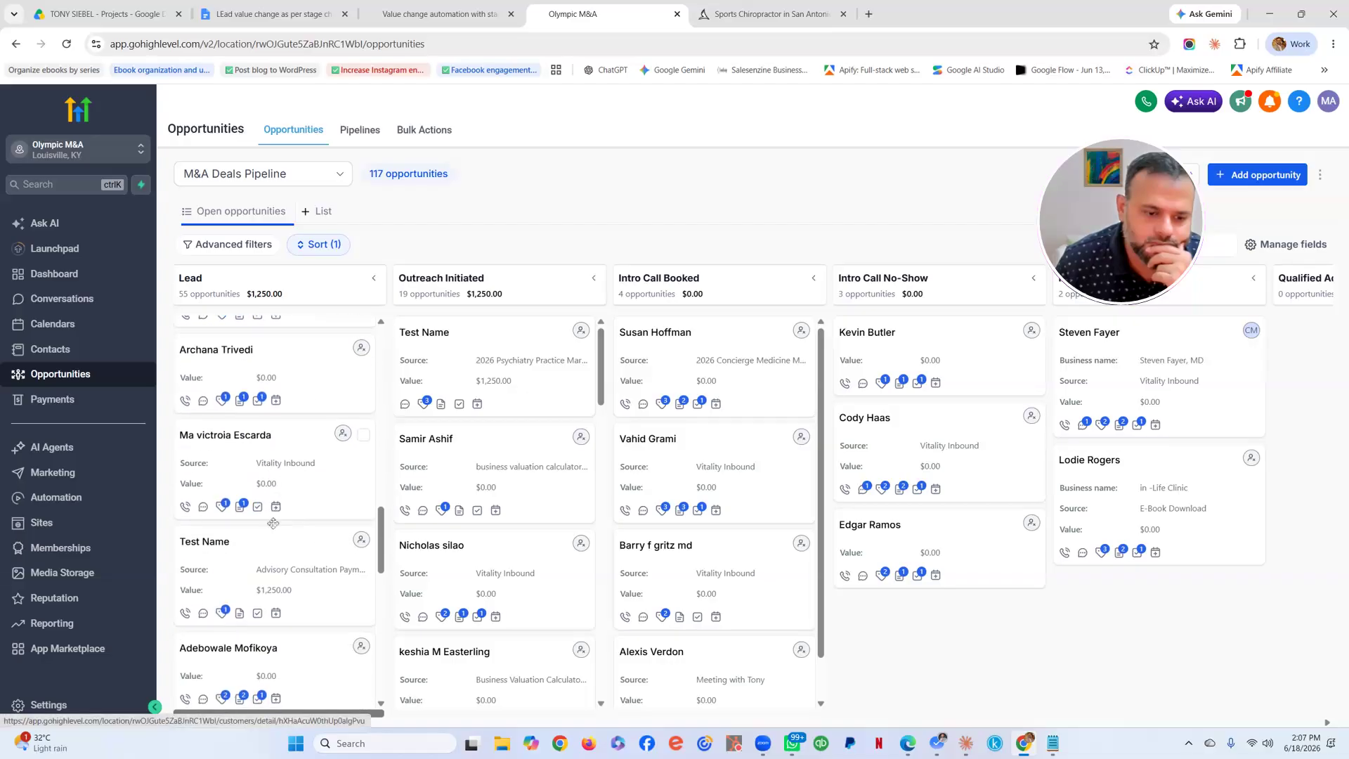
pyautogui.click(272, 438)
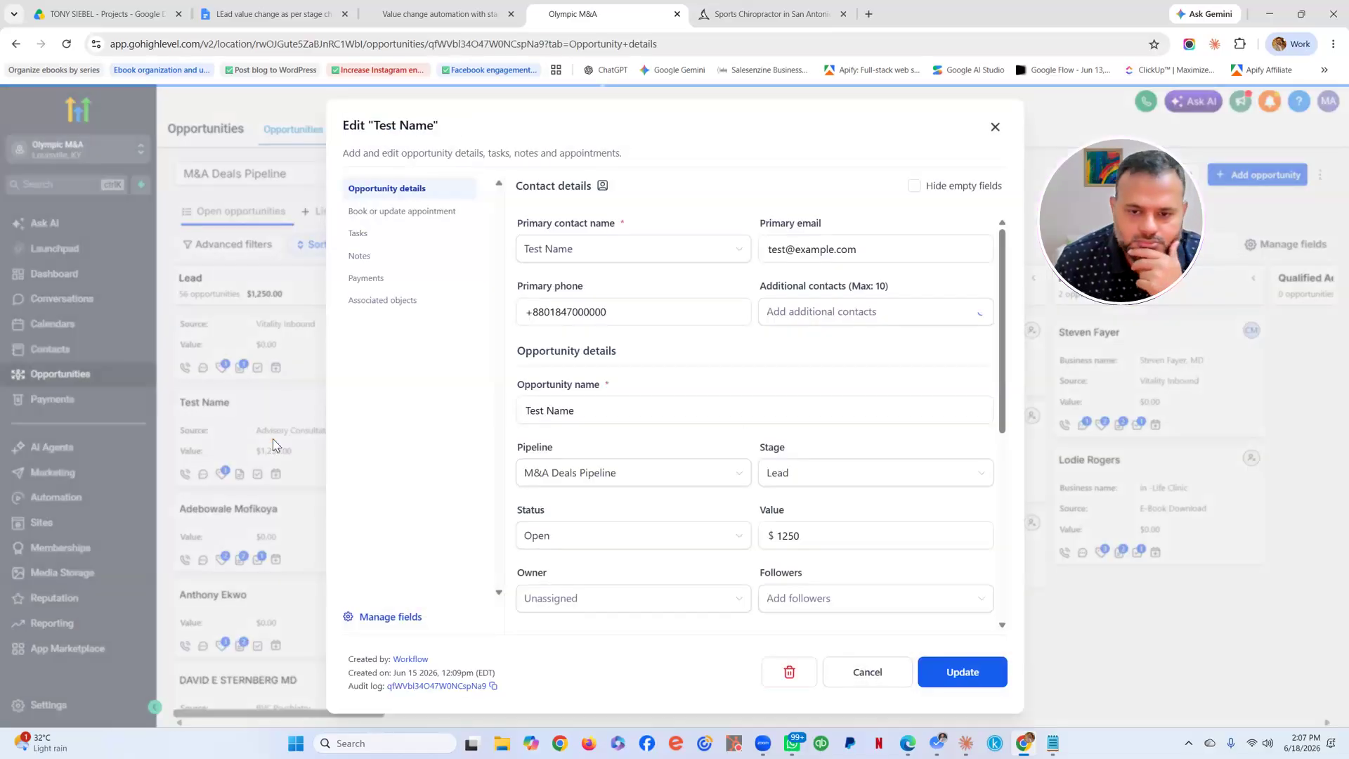
pyautogui.click(811, 536)
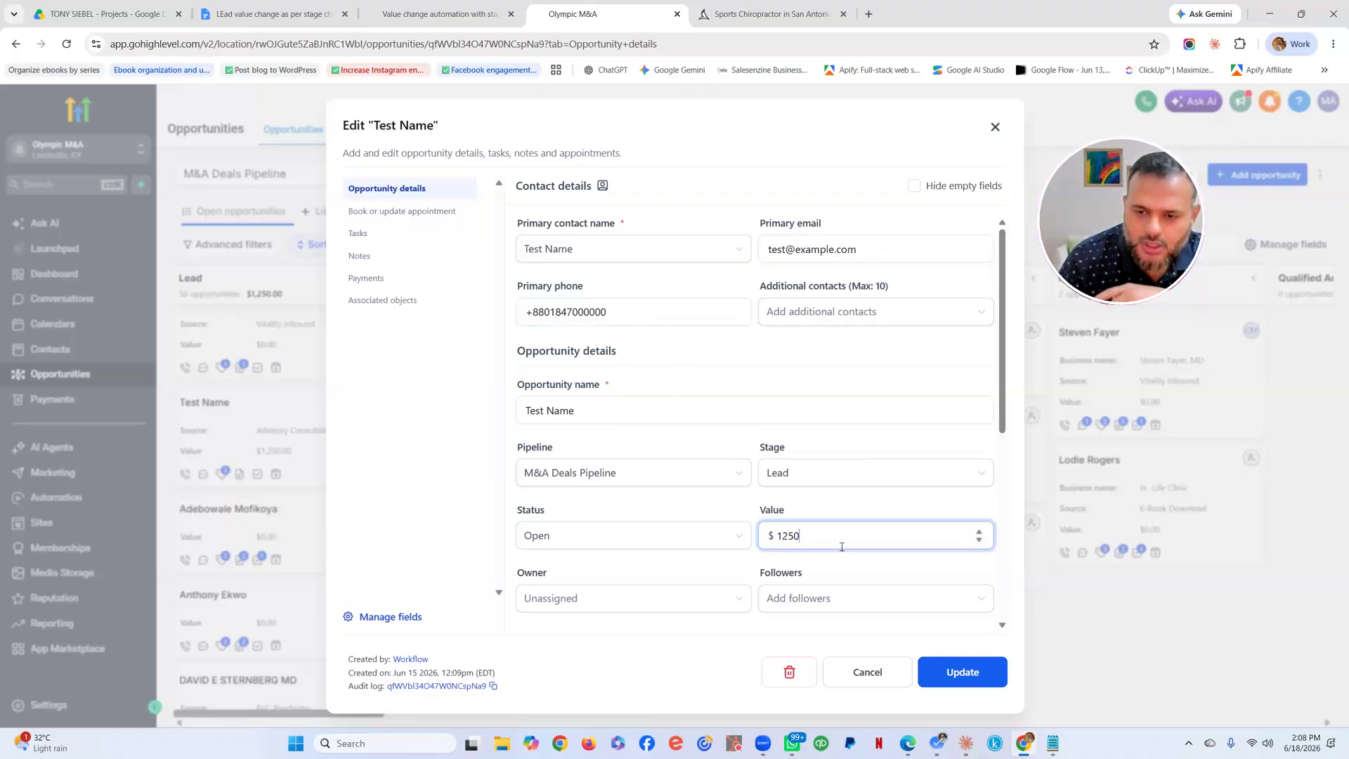
pyautogui.press('BackSpace')
pyautogui.press('BackSpace')
pyautogui.press('BackSpace')
pyautogui.press('BackSpace')
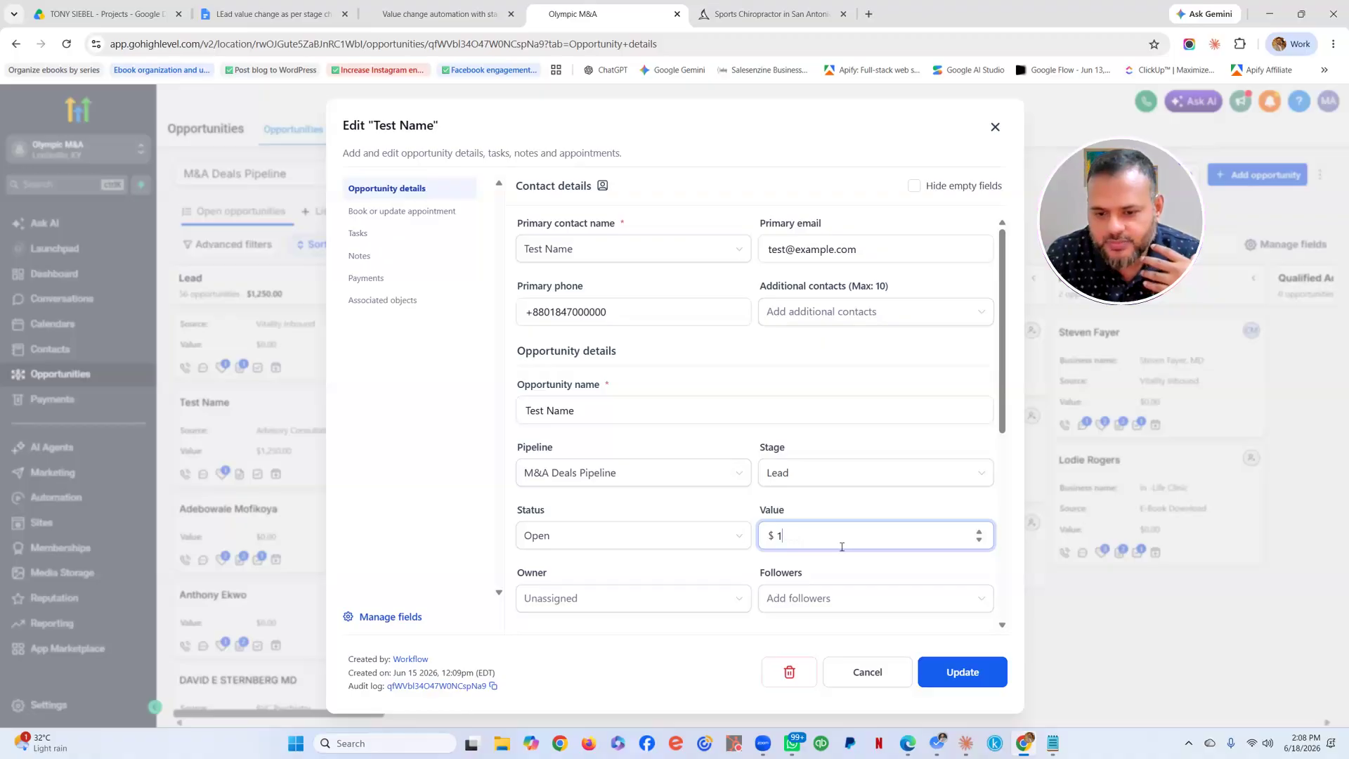
pyautogui.write('5000')
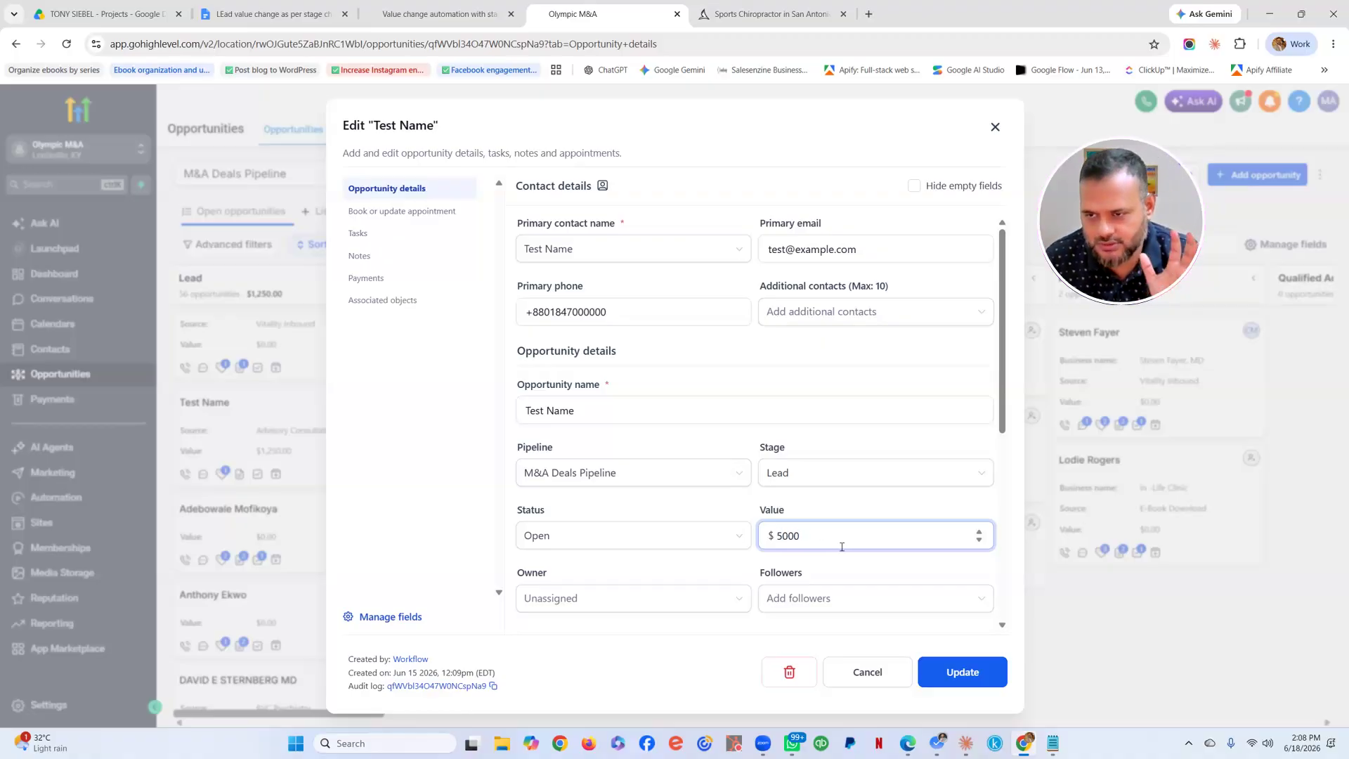
pyautogui.click(954, 675)
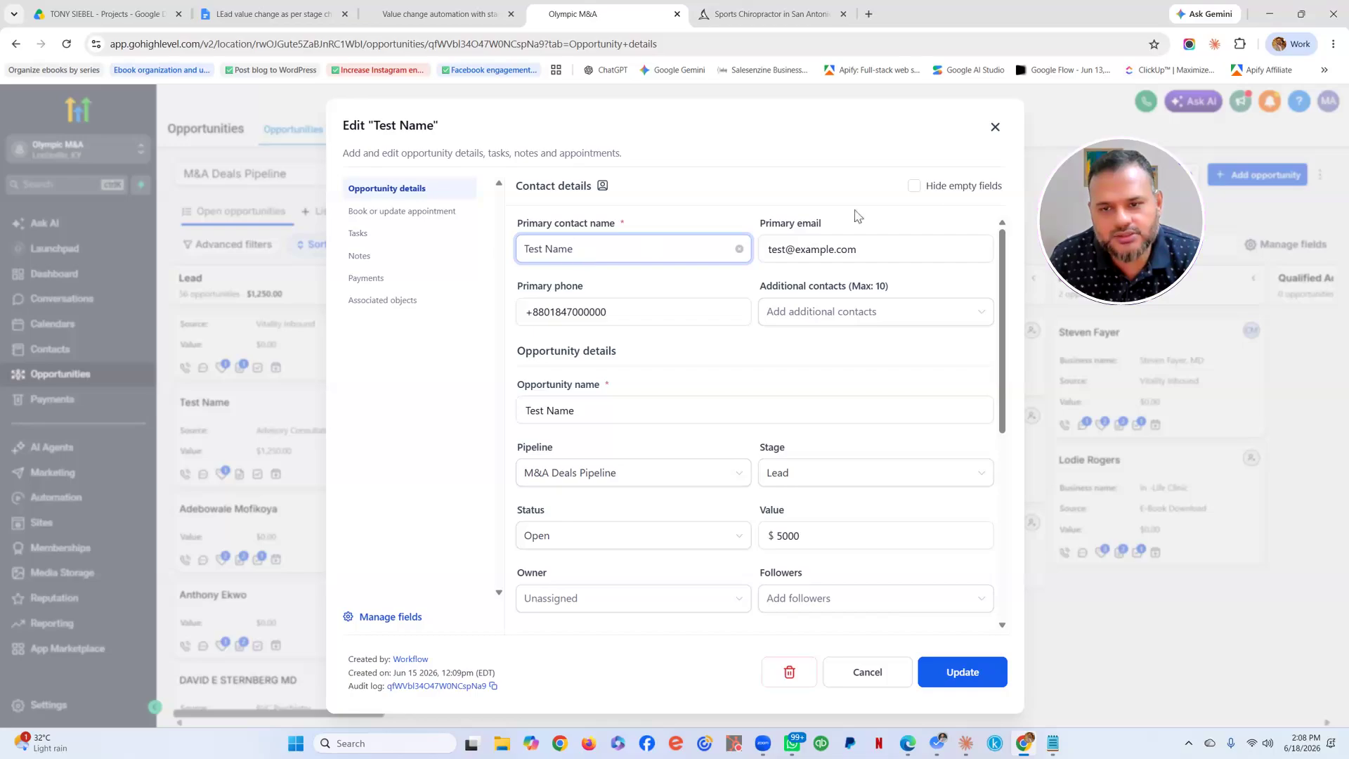
pyautogui.click(995, 128)
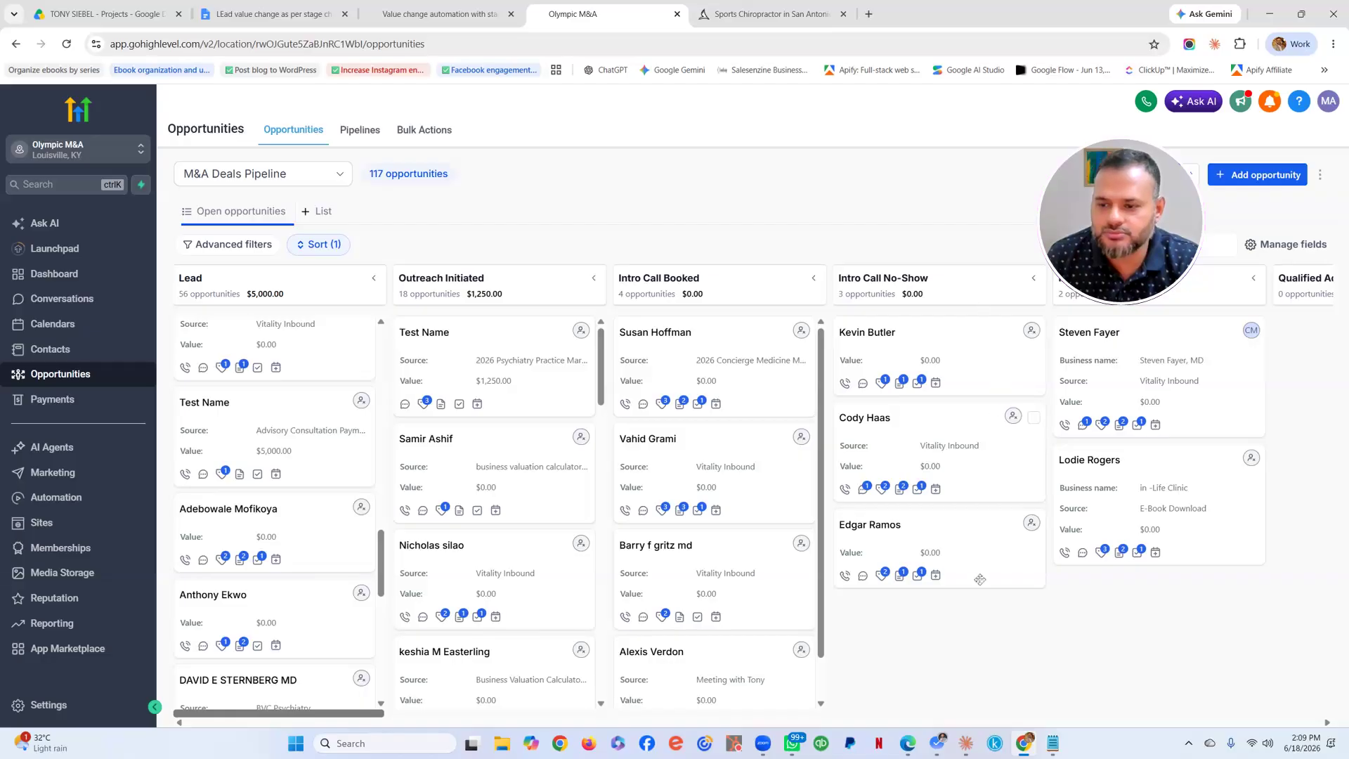
# - Look through the further stages of the M&A Deals Pipeline board, from the advisory stages to the financials stages
pyautogui.moveTo(312, 714); pyautogui.dragTo(694, 737)
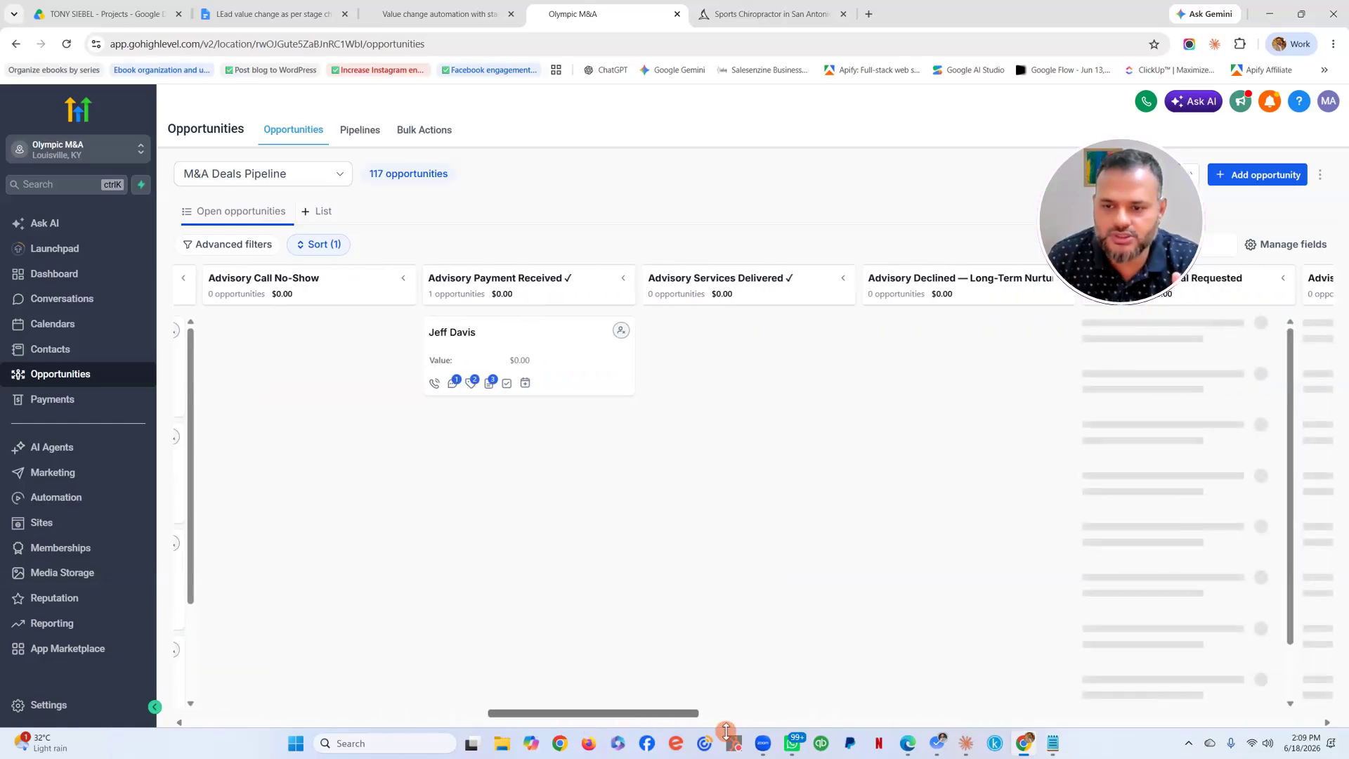
pyautogui.moveTo(619, 713); pyautogui.dragTo(791, 702)
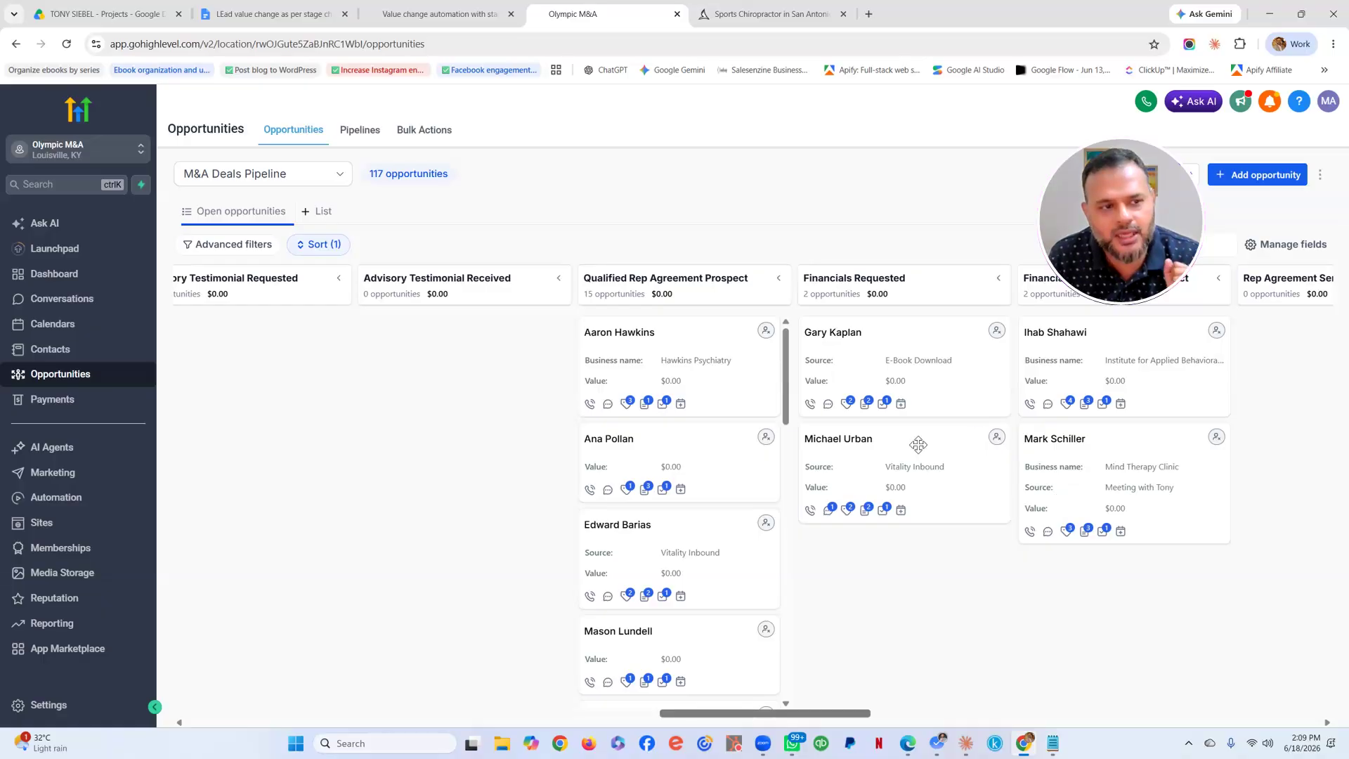
# - Switch to the value change automation workflow and examine the pipeline and stage filters of its Pipeline Stage Changed trigger
pyautogui.click(483, 5)
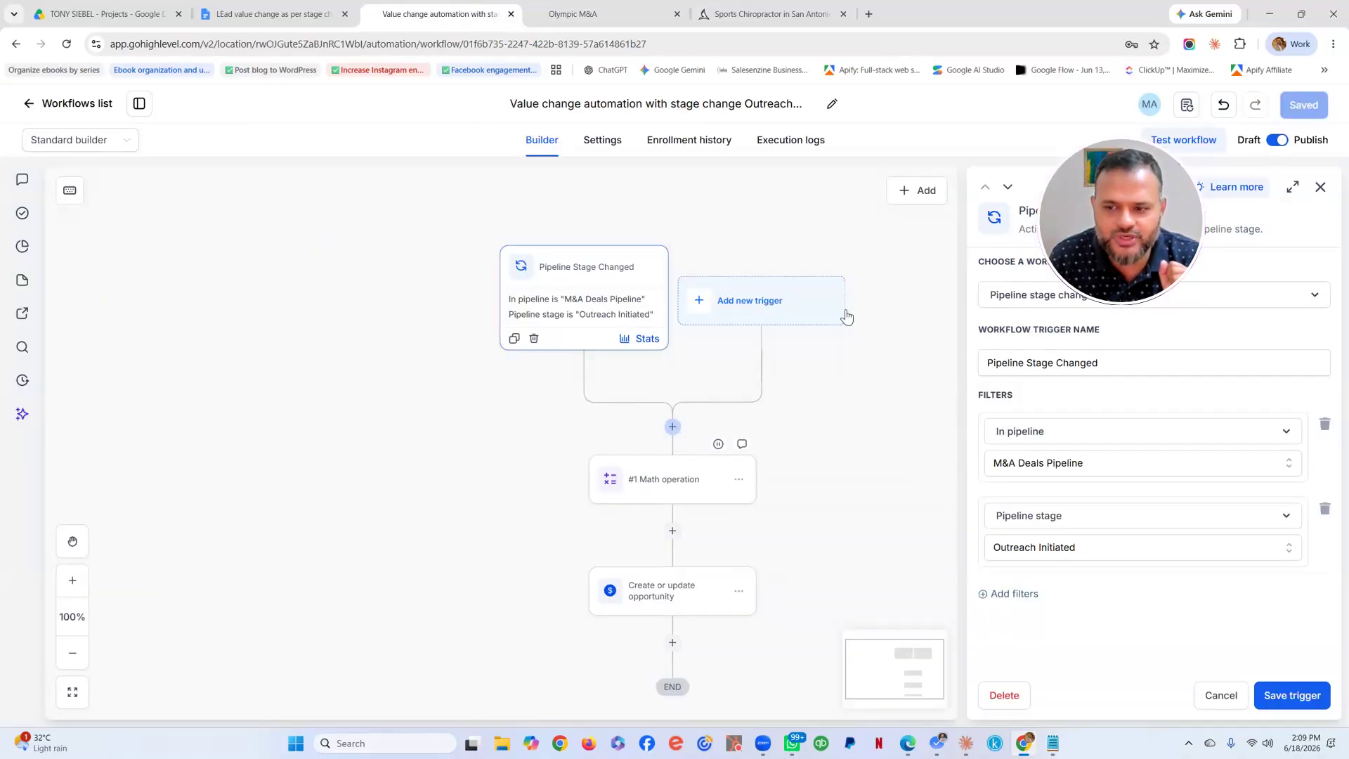
pyautogui.moveTo(1122, 251); pyautogui.dragTo(198, 343)
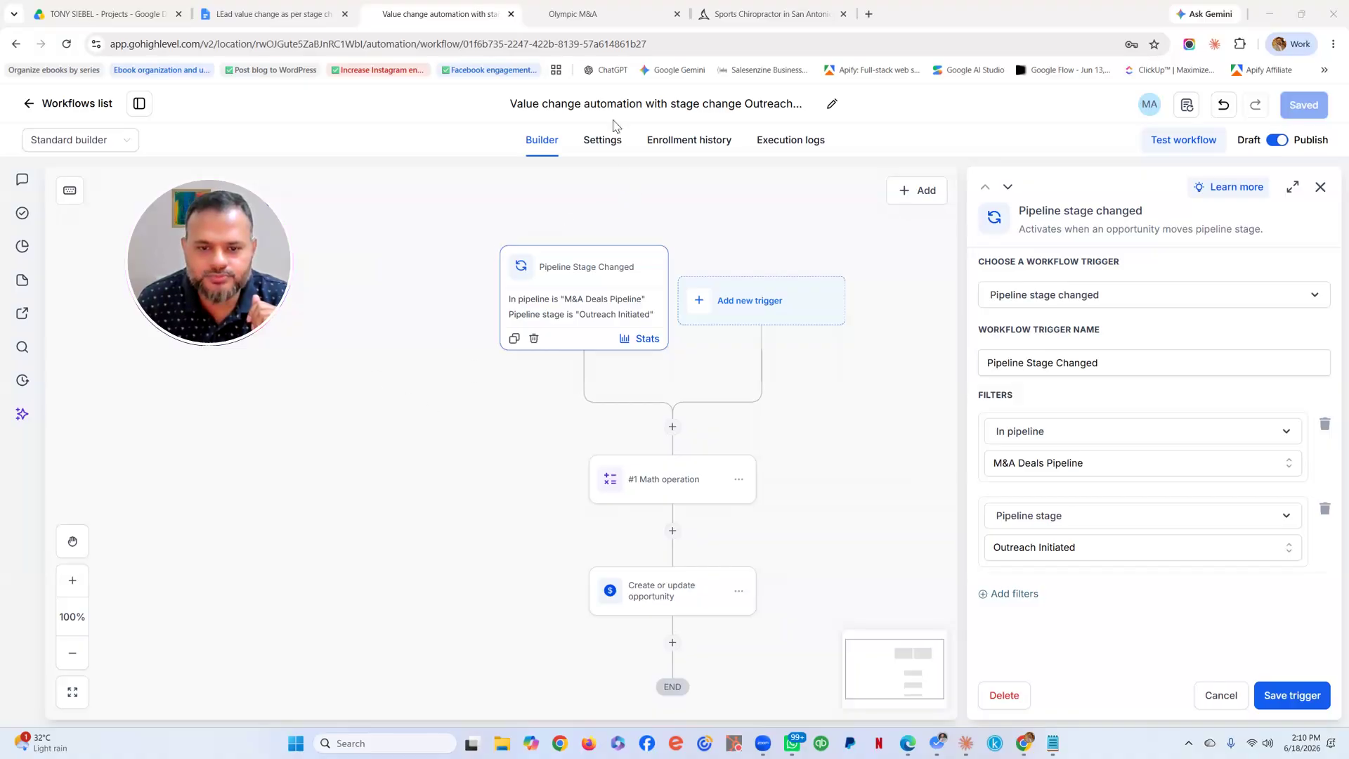
pyautogui.click(574, 307)
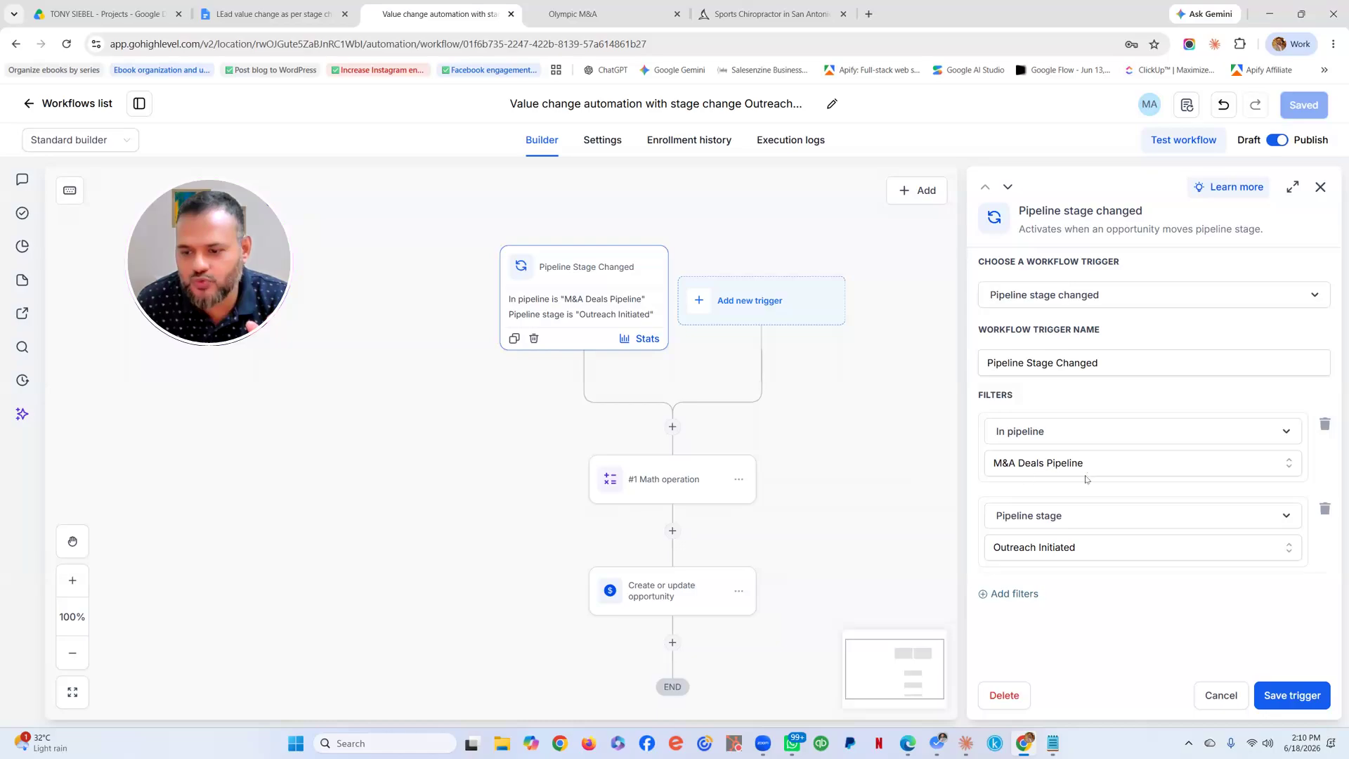
# - Compare the trigger's filters with the pipeline name and the Outreach Initiated stage on the opportunities board
pyautogui.click(583, 14)
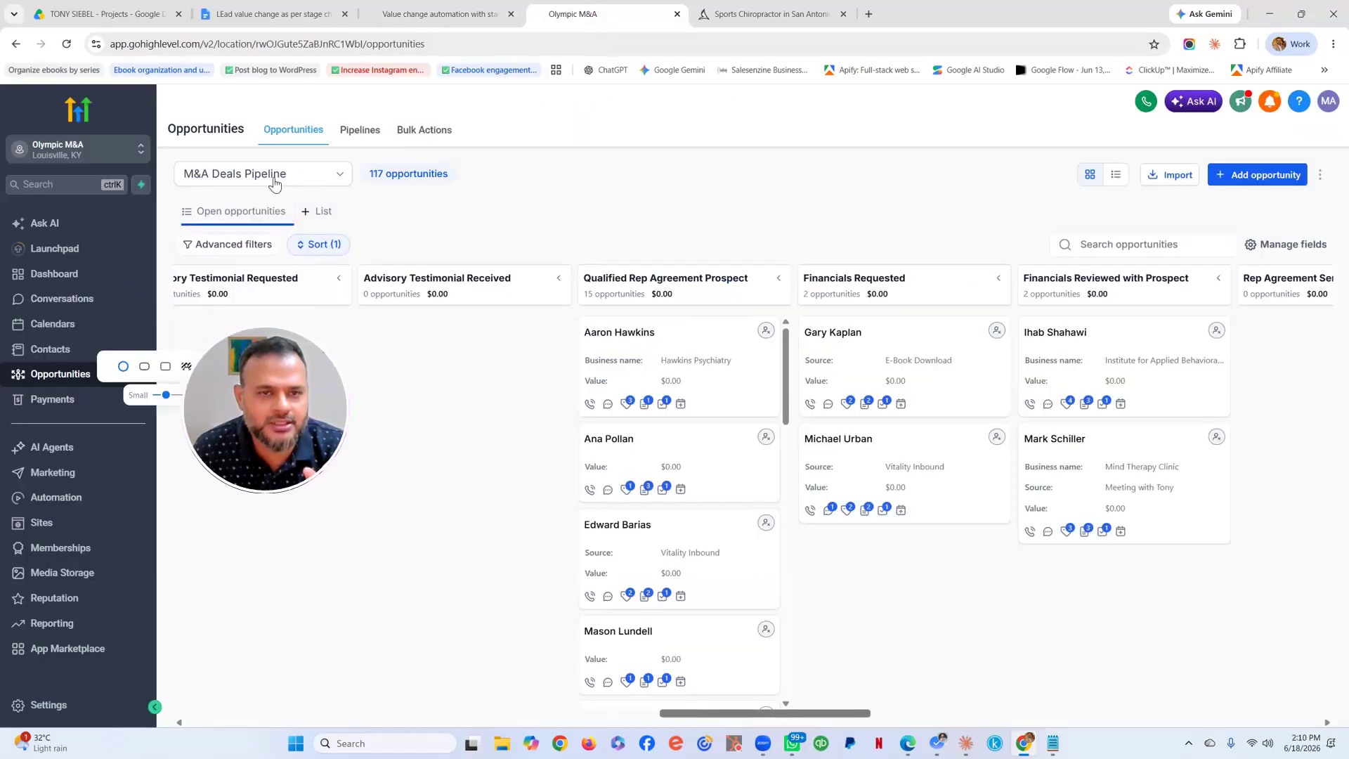
pyautogui.click(464, 13)
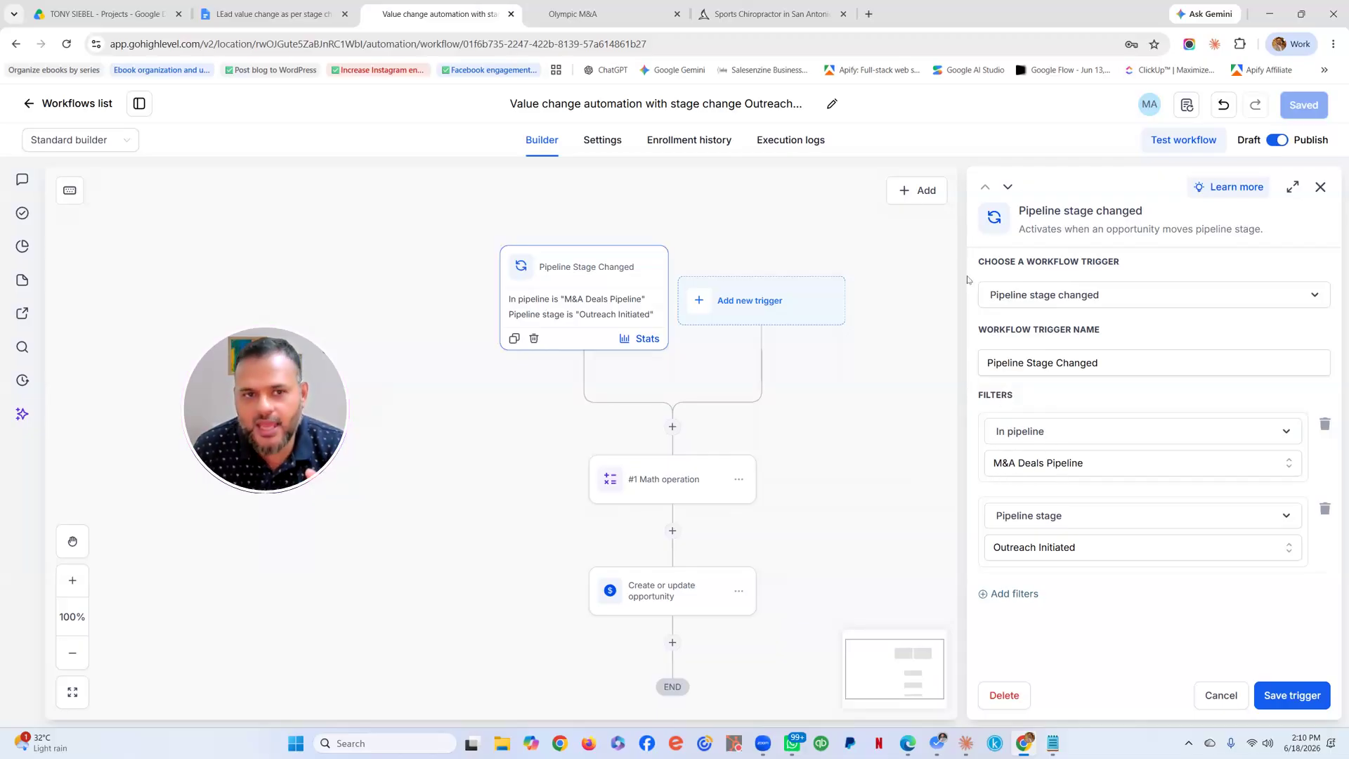
pyautogui.click(631, 9)
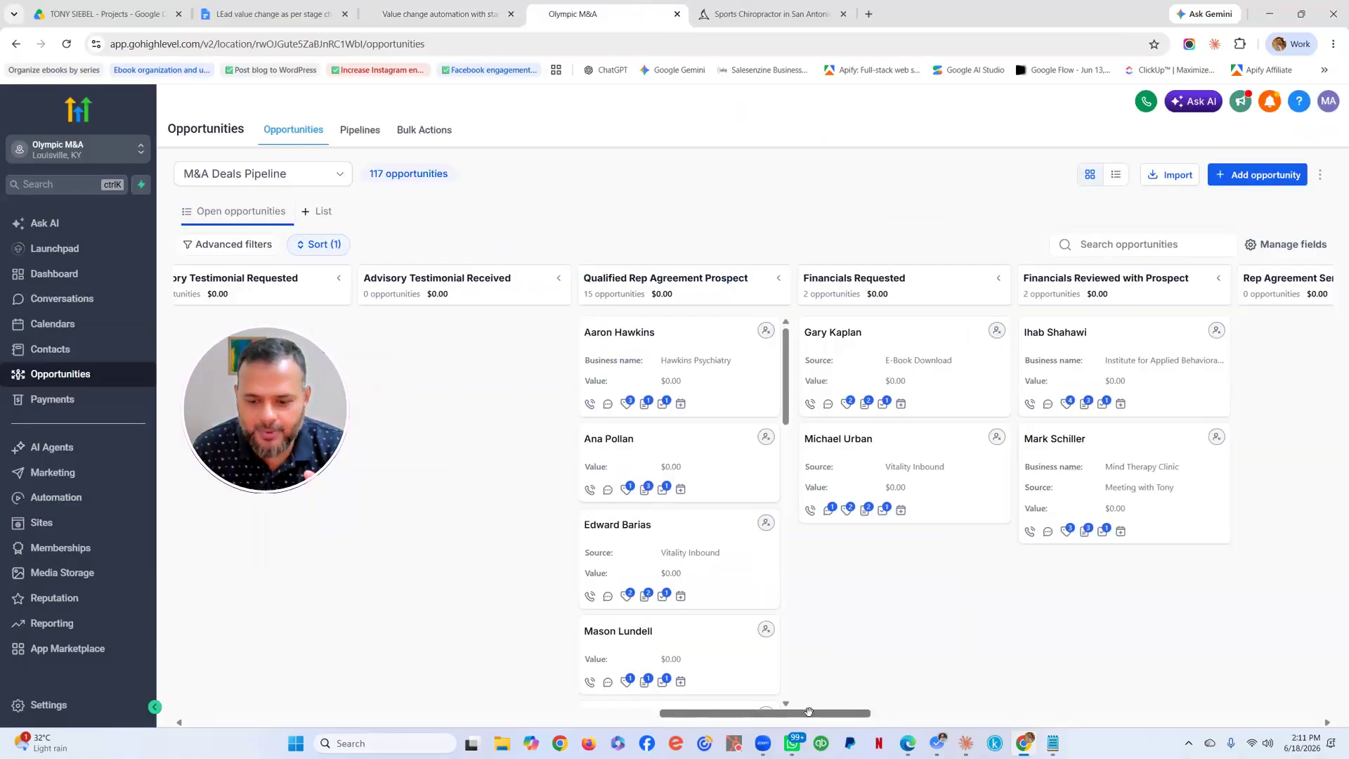
pyautogui.moveTo(724, 713); pyautogui.dragTo(204, 699)
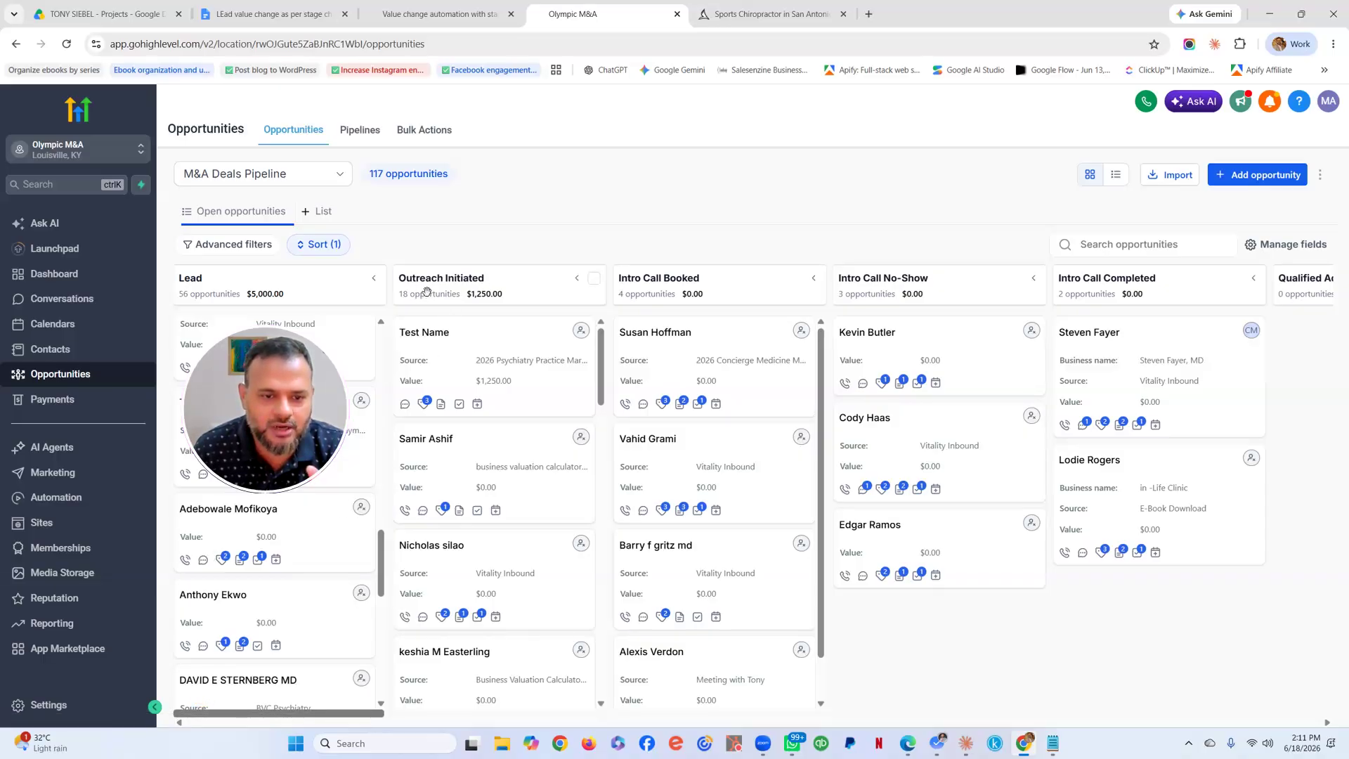
# - Save the workflow's Pipeline Stage Changed trigger and recheck the Outreach Initiated stage on the opportunities board
pyautogui.click(425, 15)
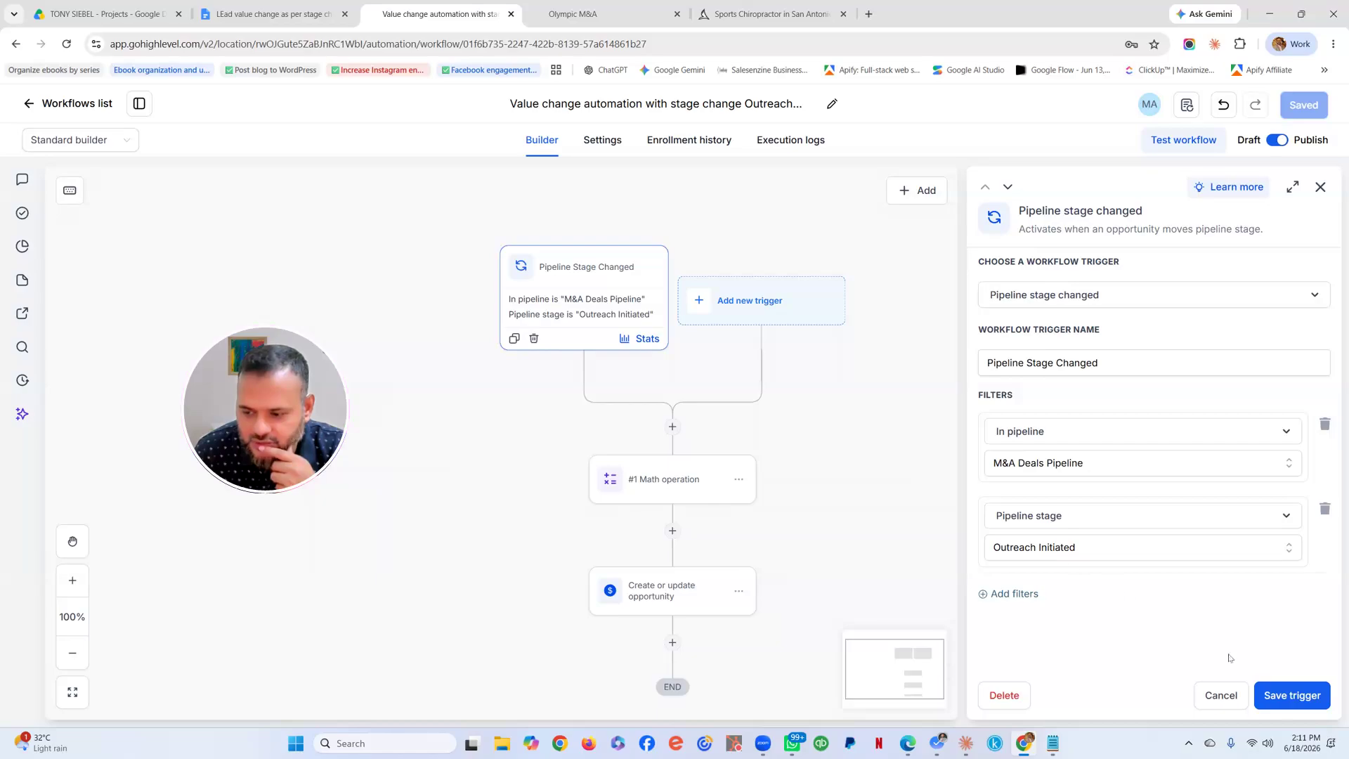
pyautogui.click(1294, 704)
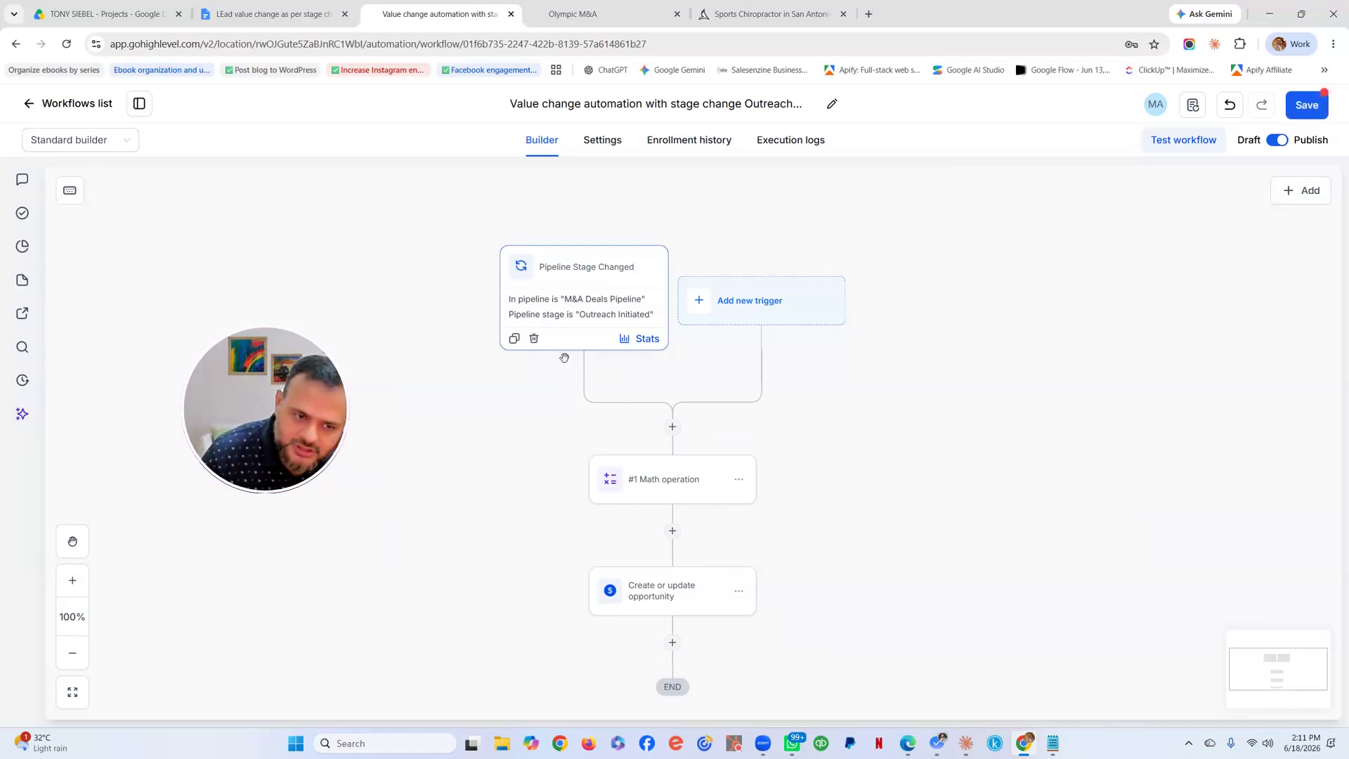
pyautogui.click(572, 14)
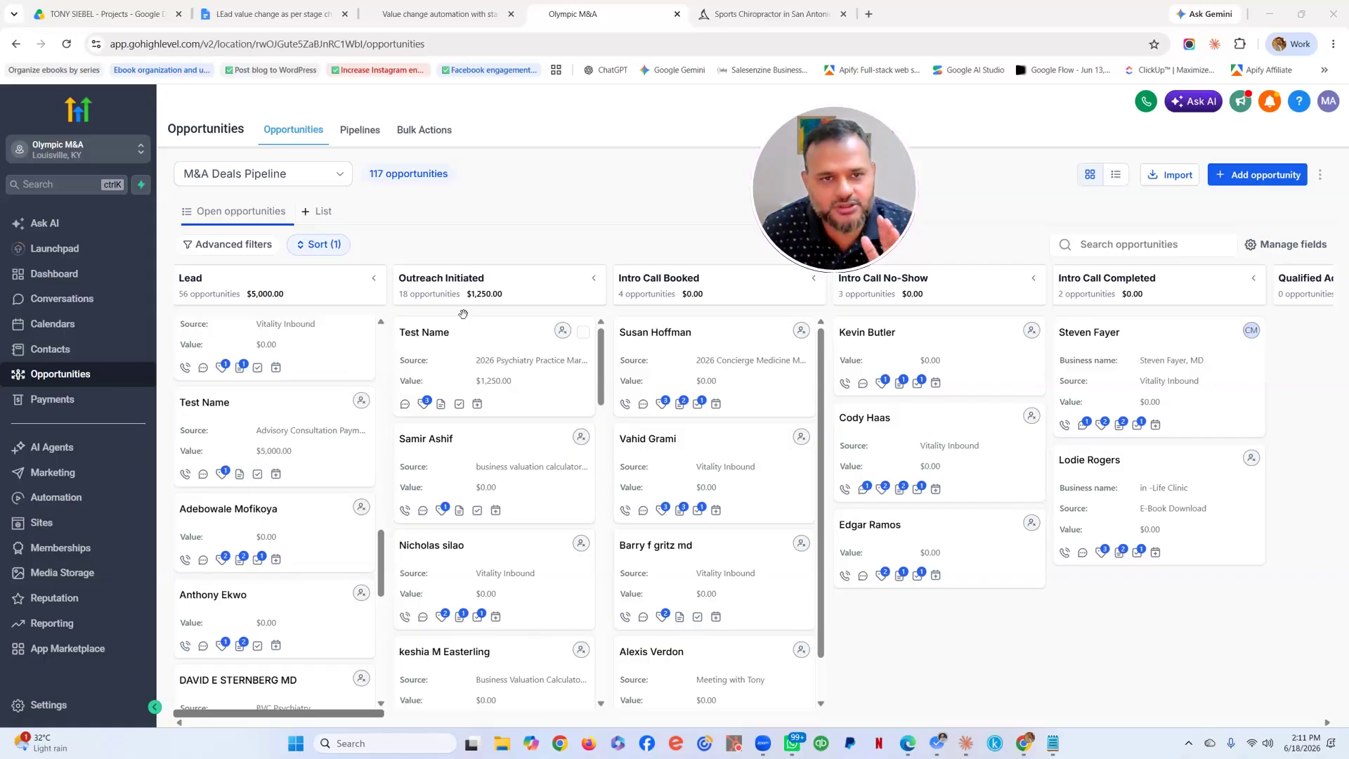
pyautogui.click(465, 18)
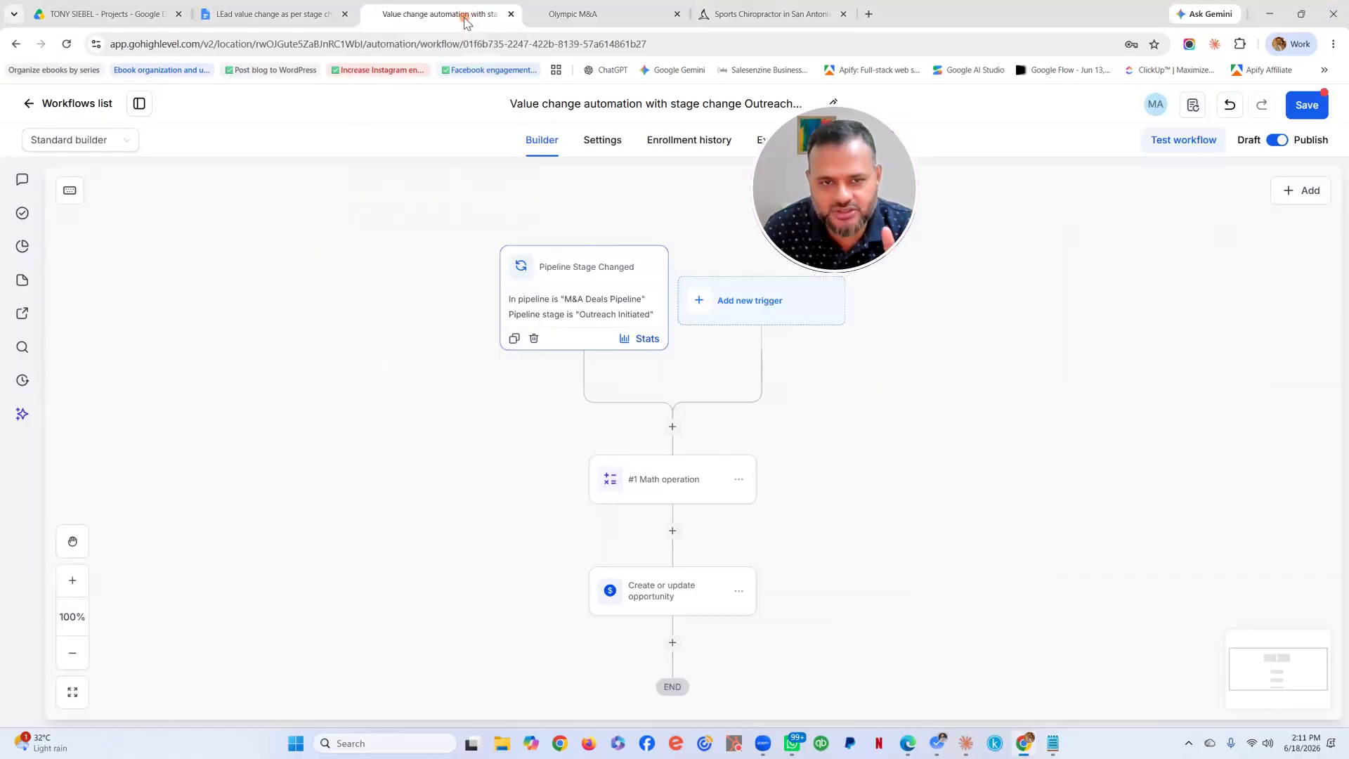
# - Review the Math operation action's field, operator and value against the "Test Name" opportunity's value in the Lead stage
pyautogui.click(655, 499)
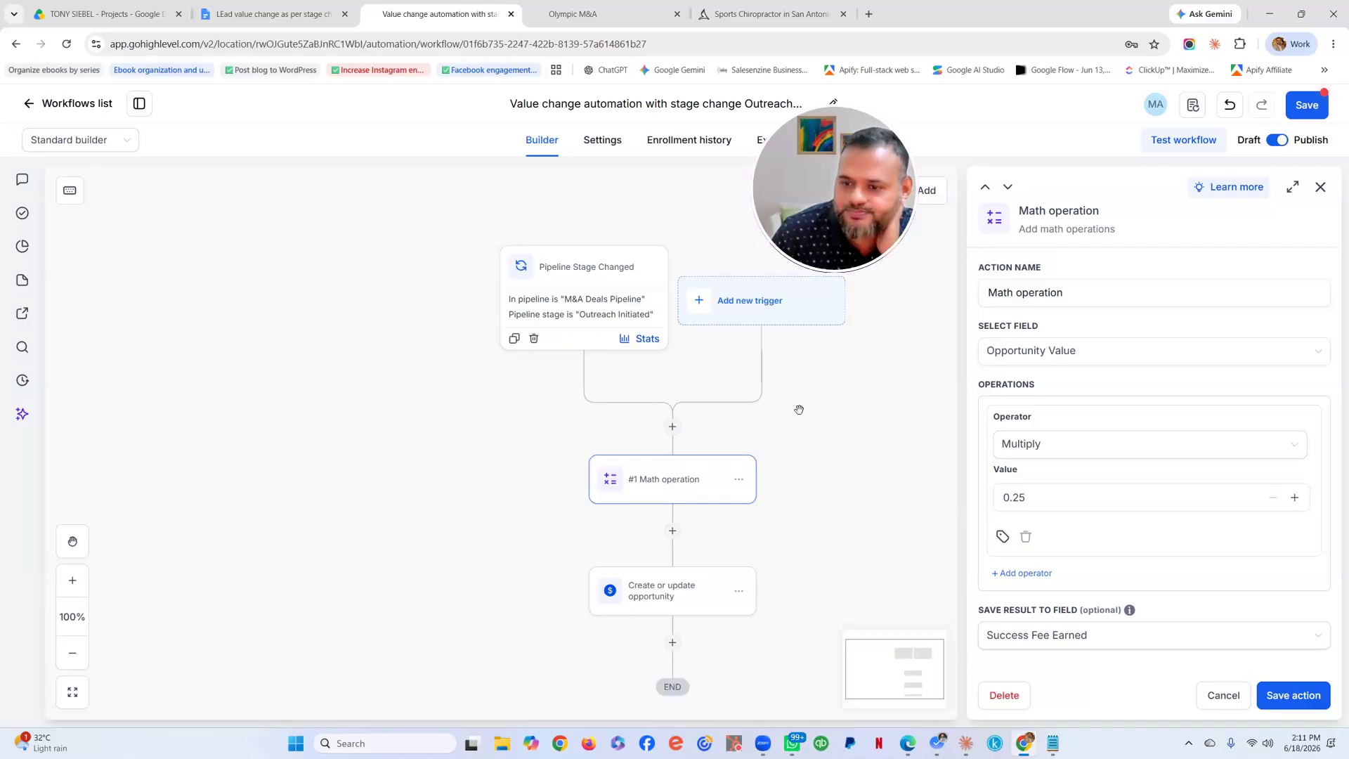
pyautogui.click(1037, 294)
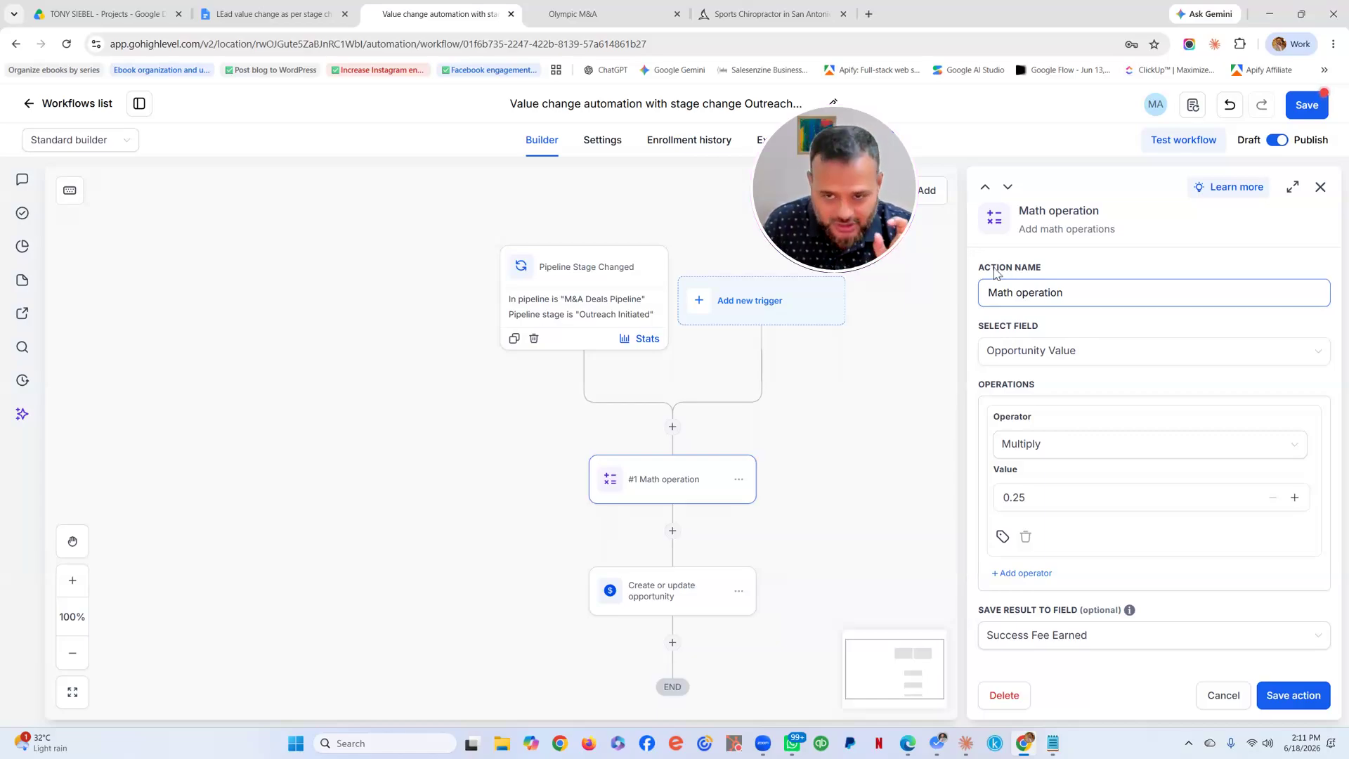
pyautogui.click(641, 412)
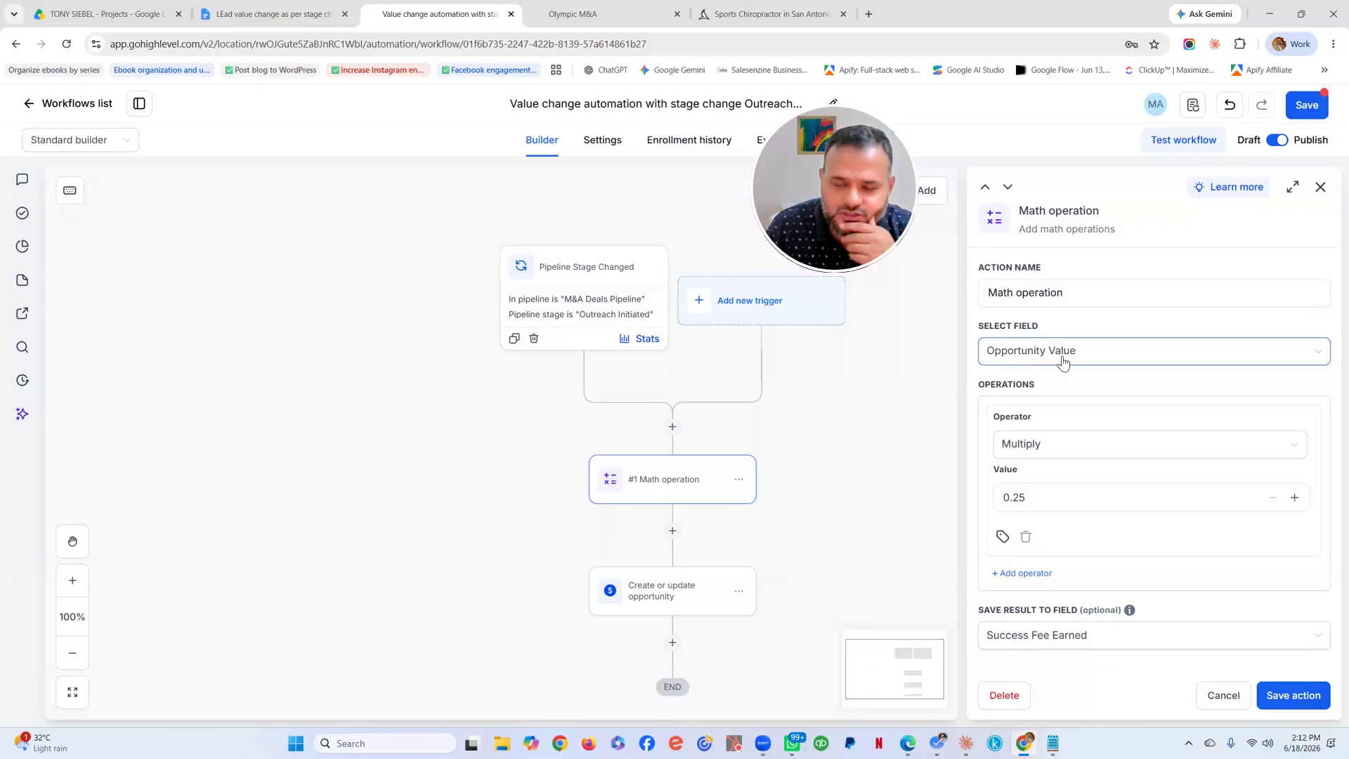
pyautogui.click(573, 14)
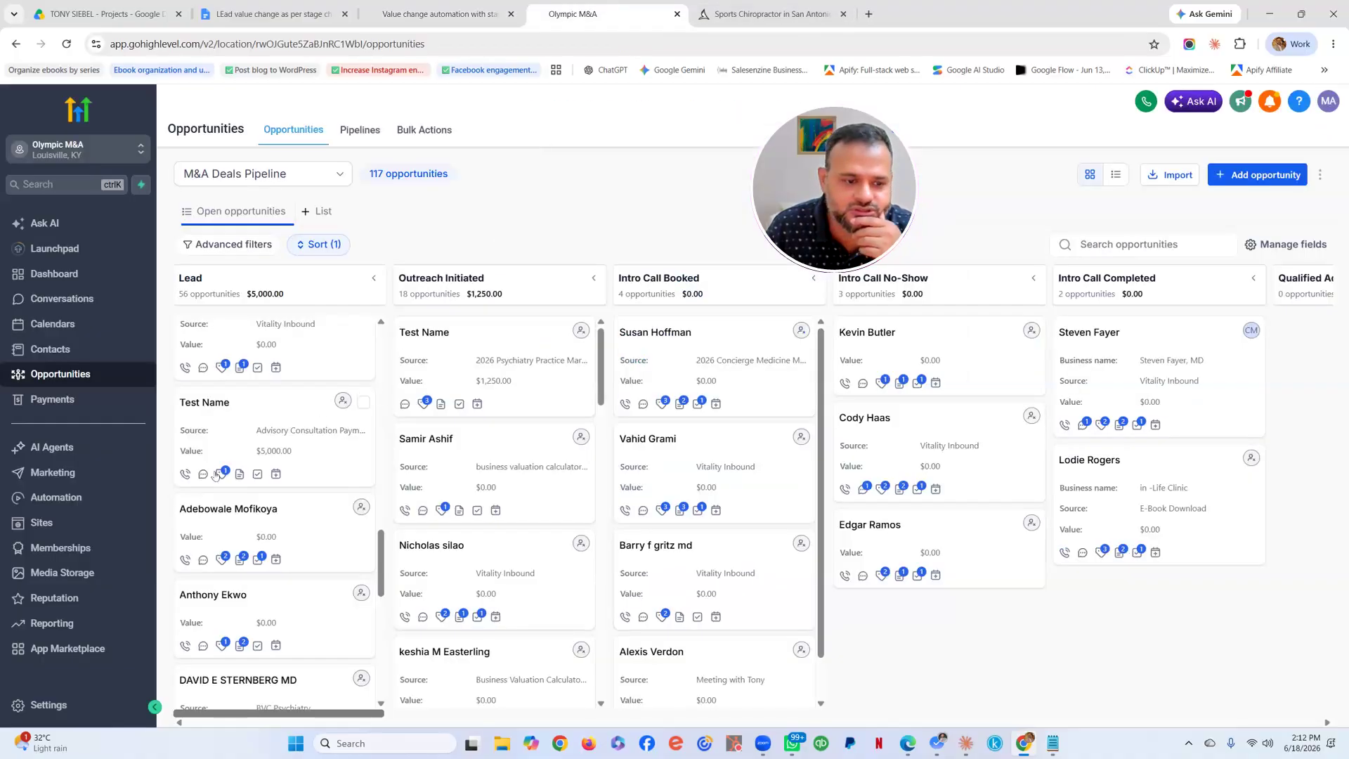
pyautogui.click(450, 13)
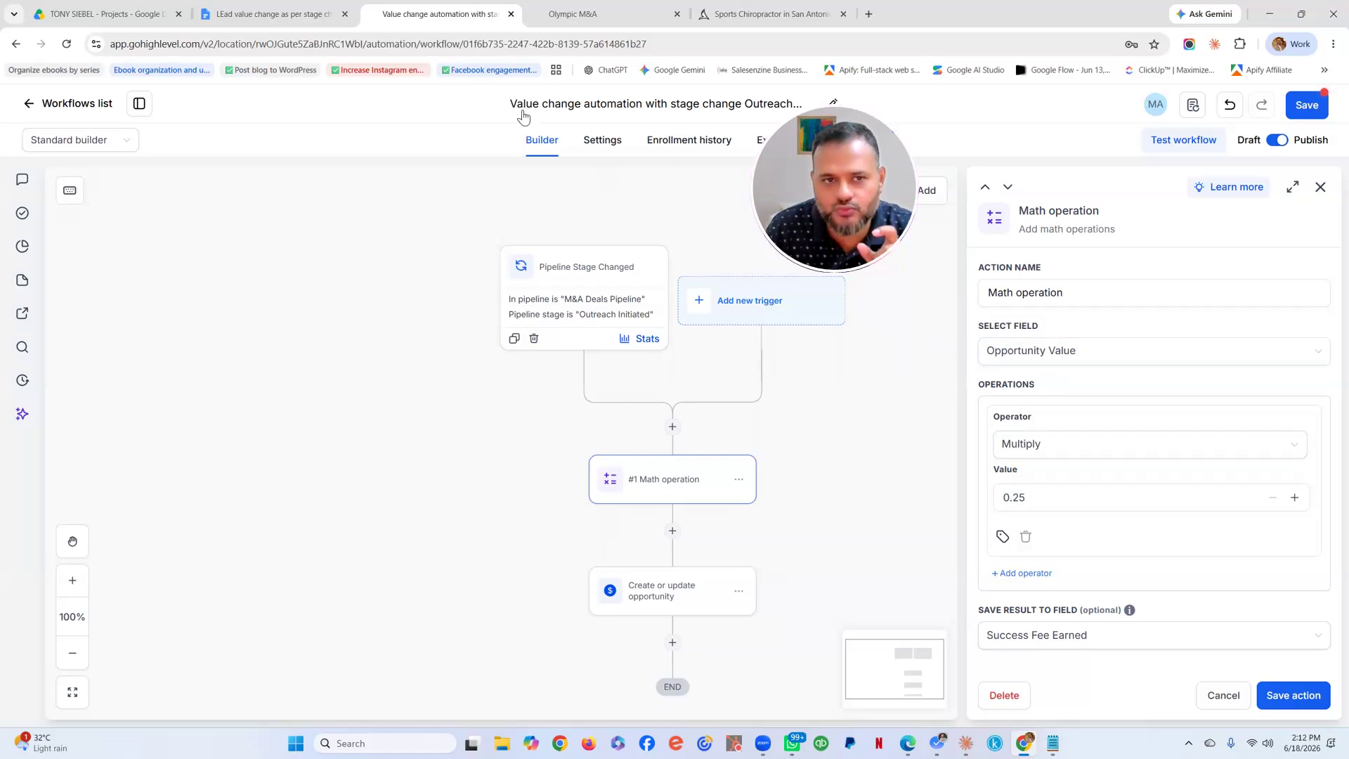
# - Check the "Test Name" opportunity's value in the Lead stage and select Success Fee Earned as the Math operation's result field
pyautogui.click(555, 21)
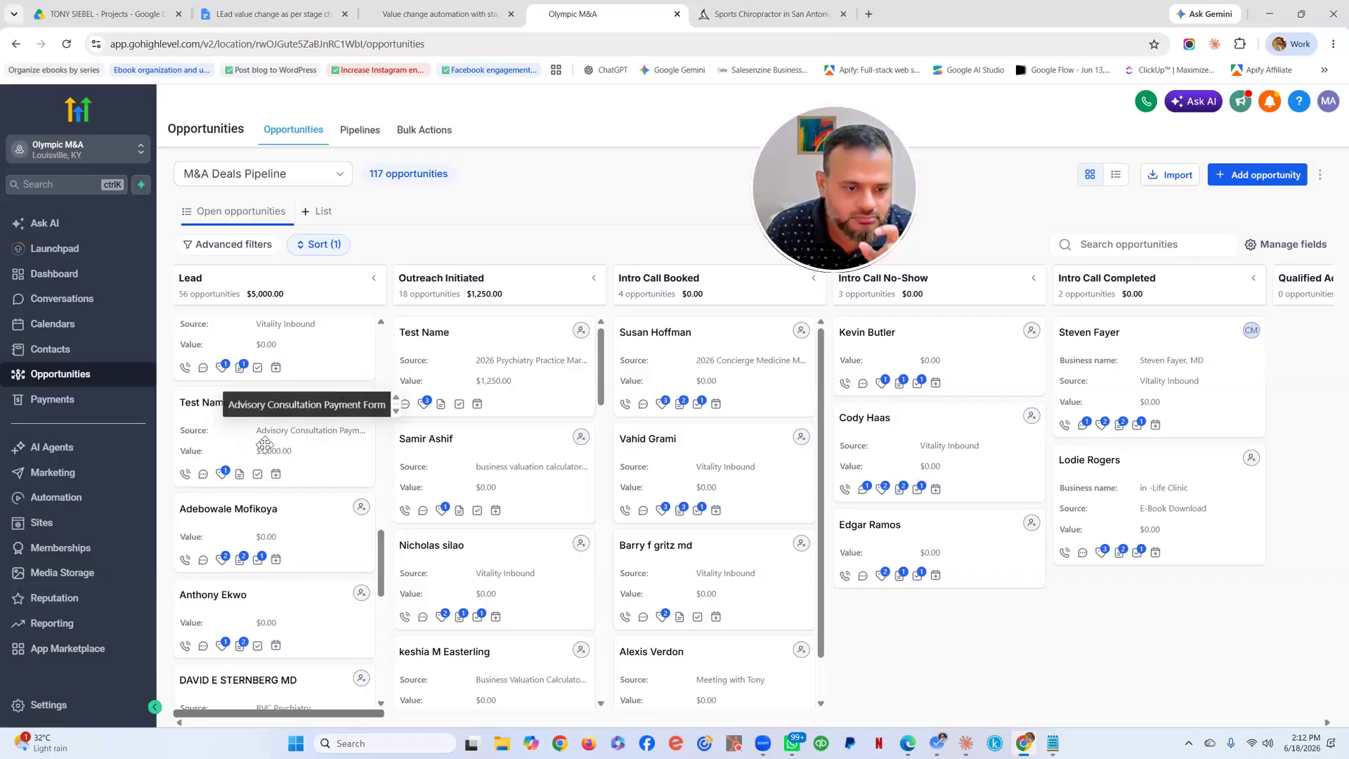
pyautogui.click(415, 14)
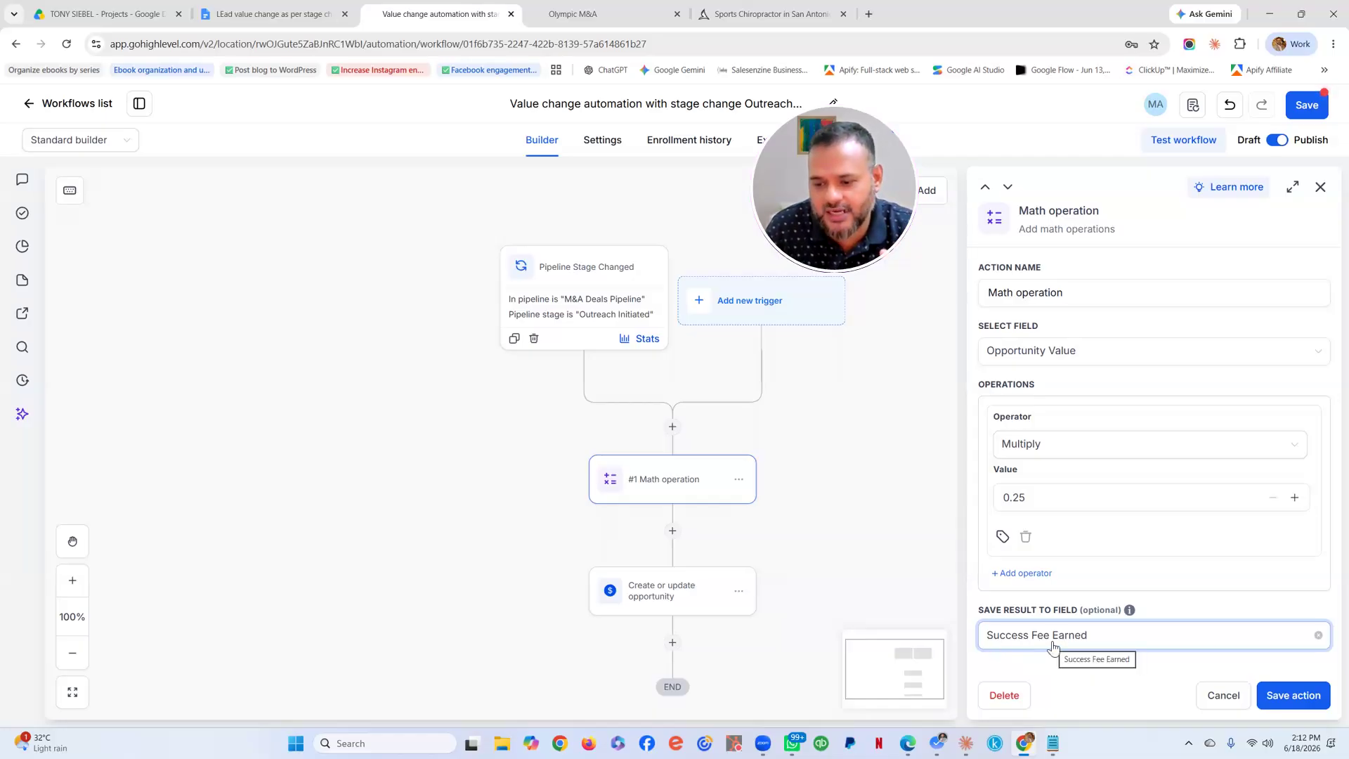
pyautogui.click(1052, 647)
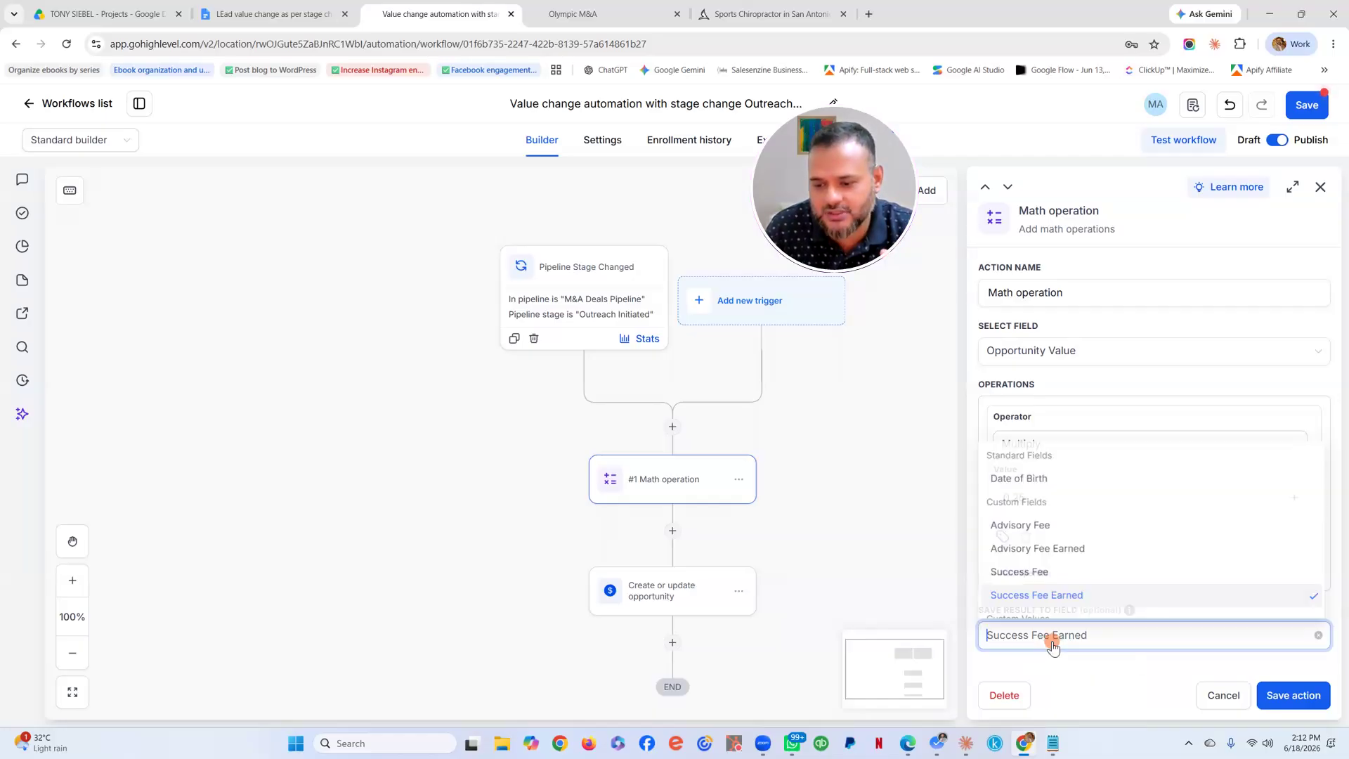
pyautogui.click(1047, 596)
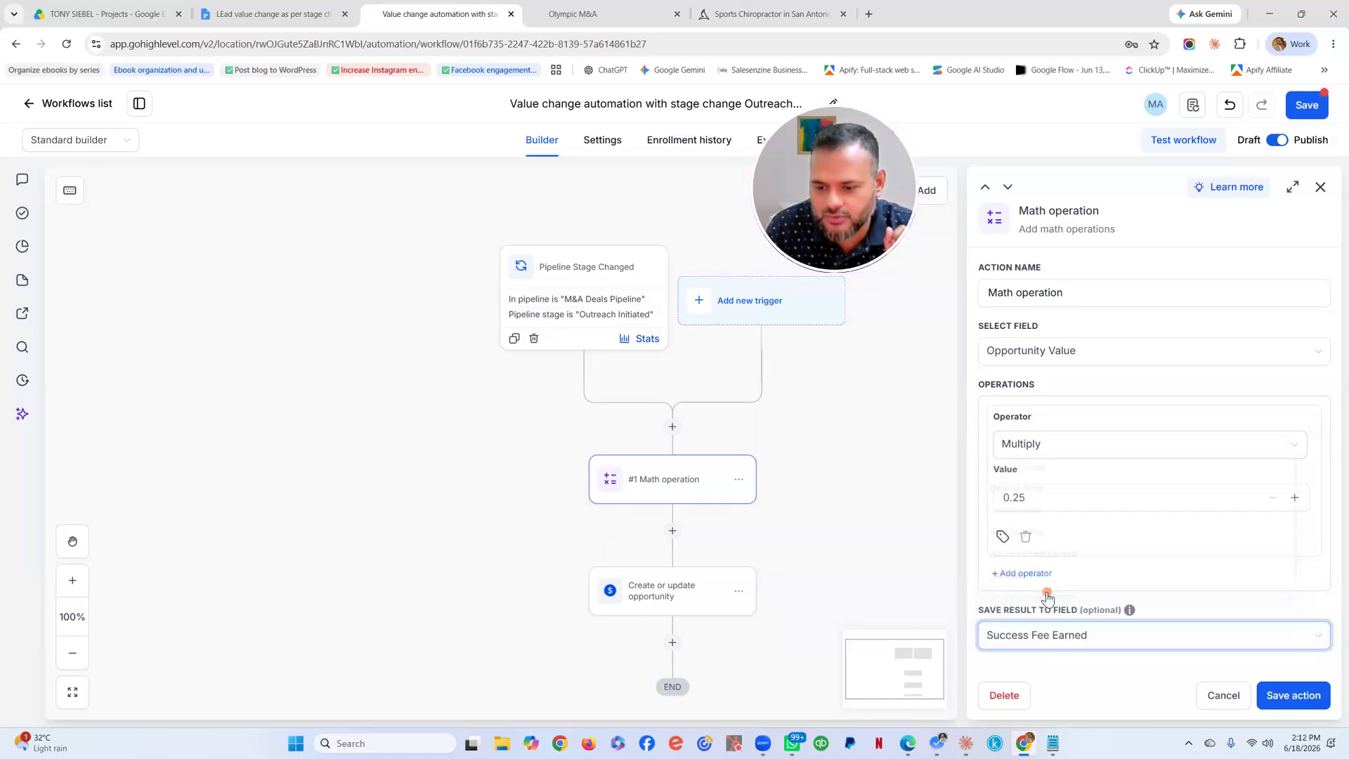
# - Open the account settings and examine the custom values, their folders and the contact custom fields
pyautogui.click(619, 5)
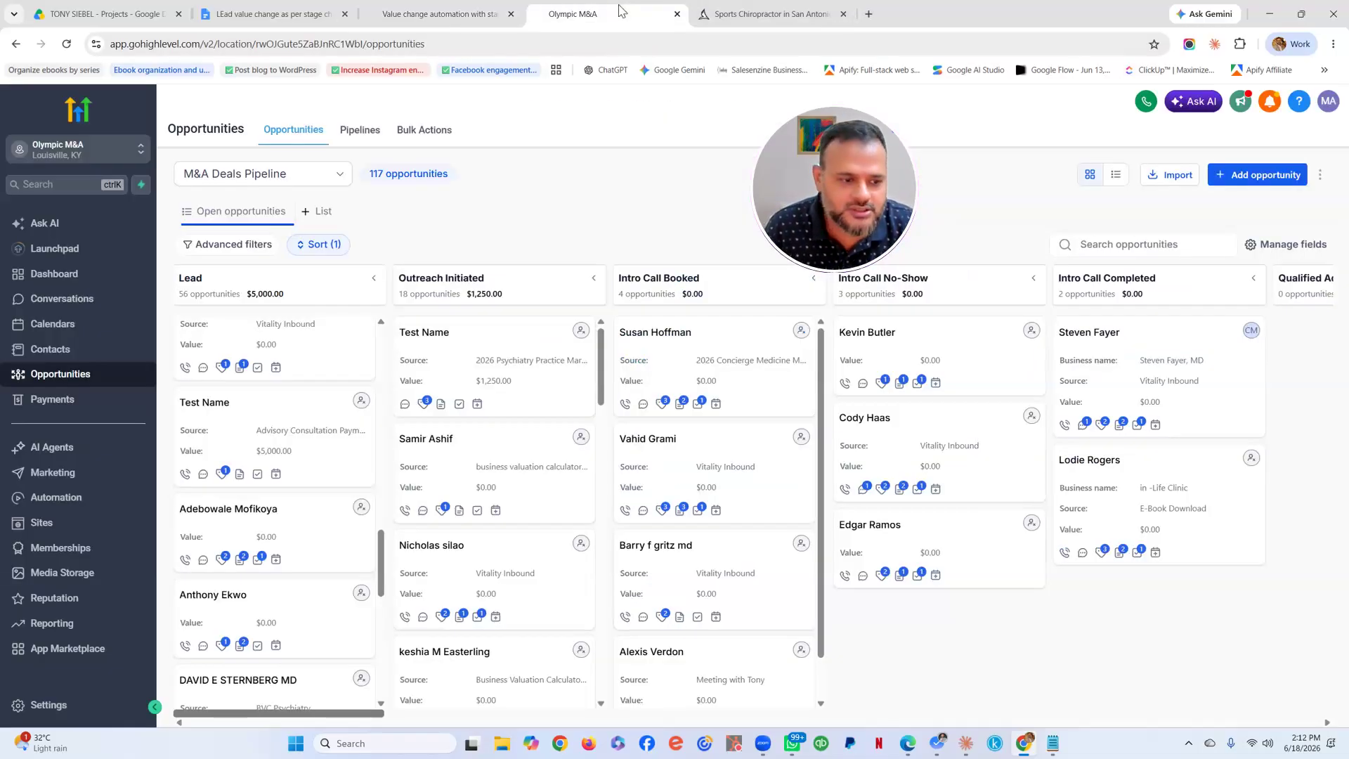
pyautogui.click(73, 709)
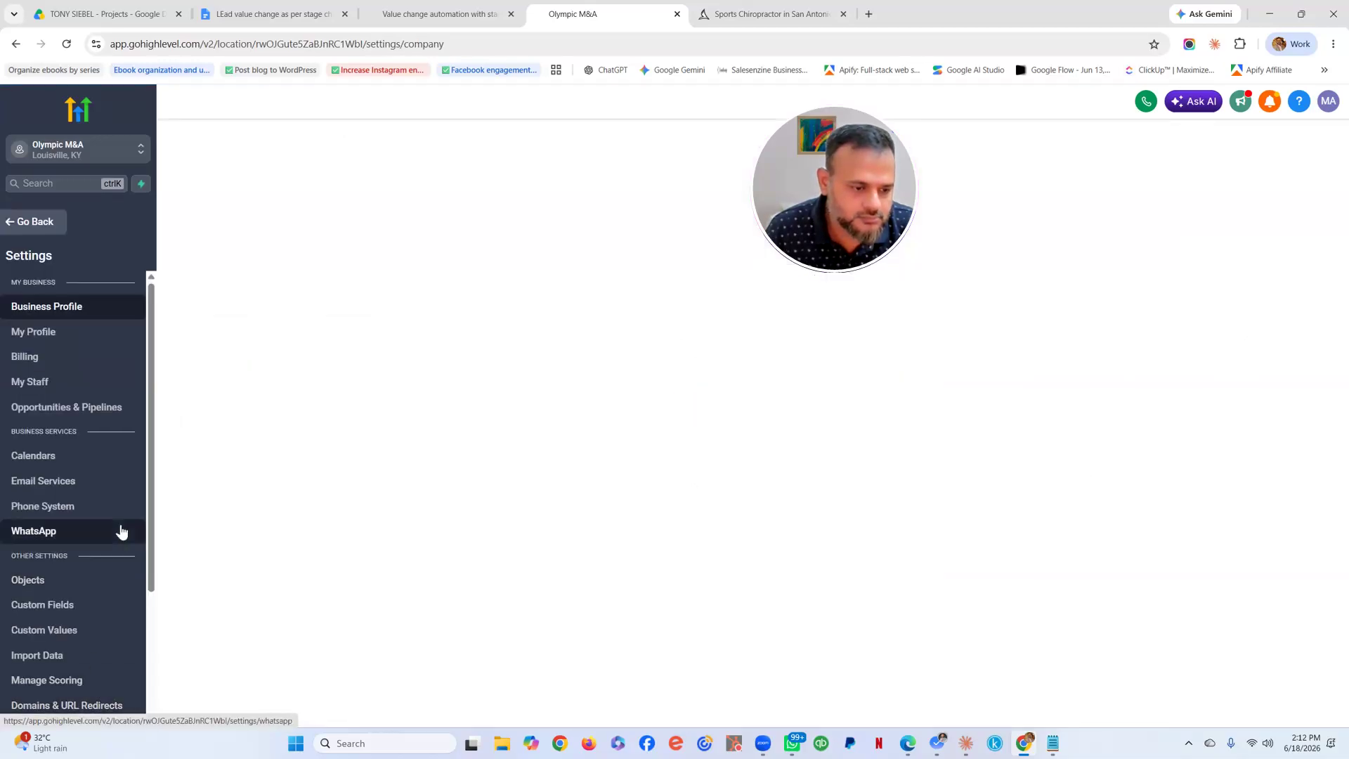
pyautogui.scroll(-1, 92, 548)
pyautogui.click(64, 562)
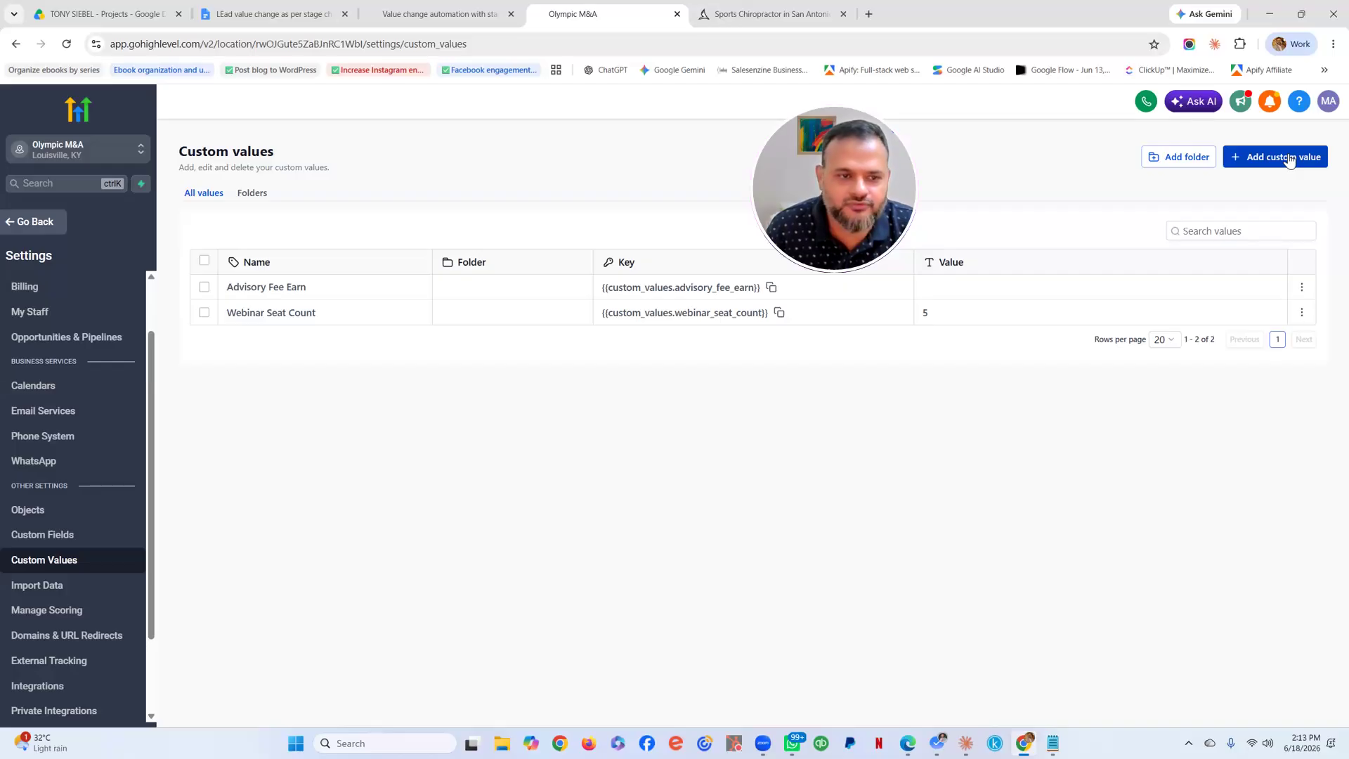
pyautogui.click(251, 192)
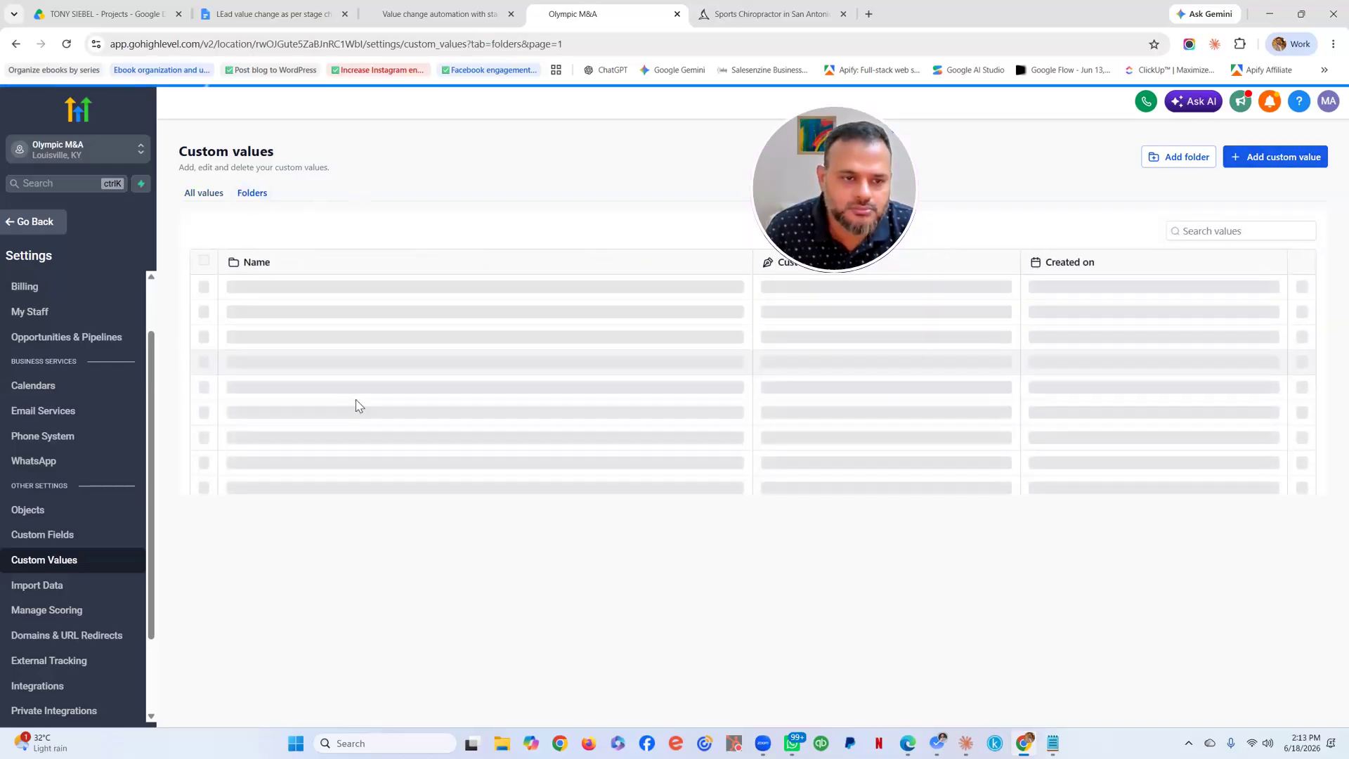
pyautogui.click(199, 198)
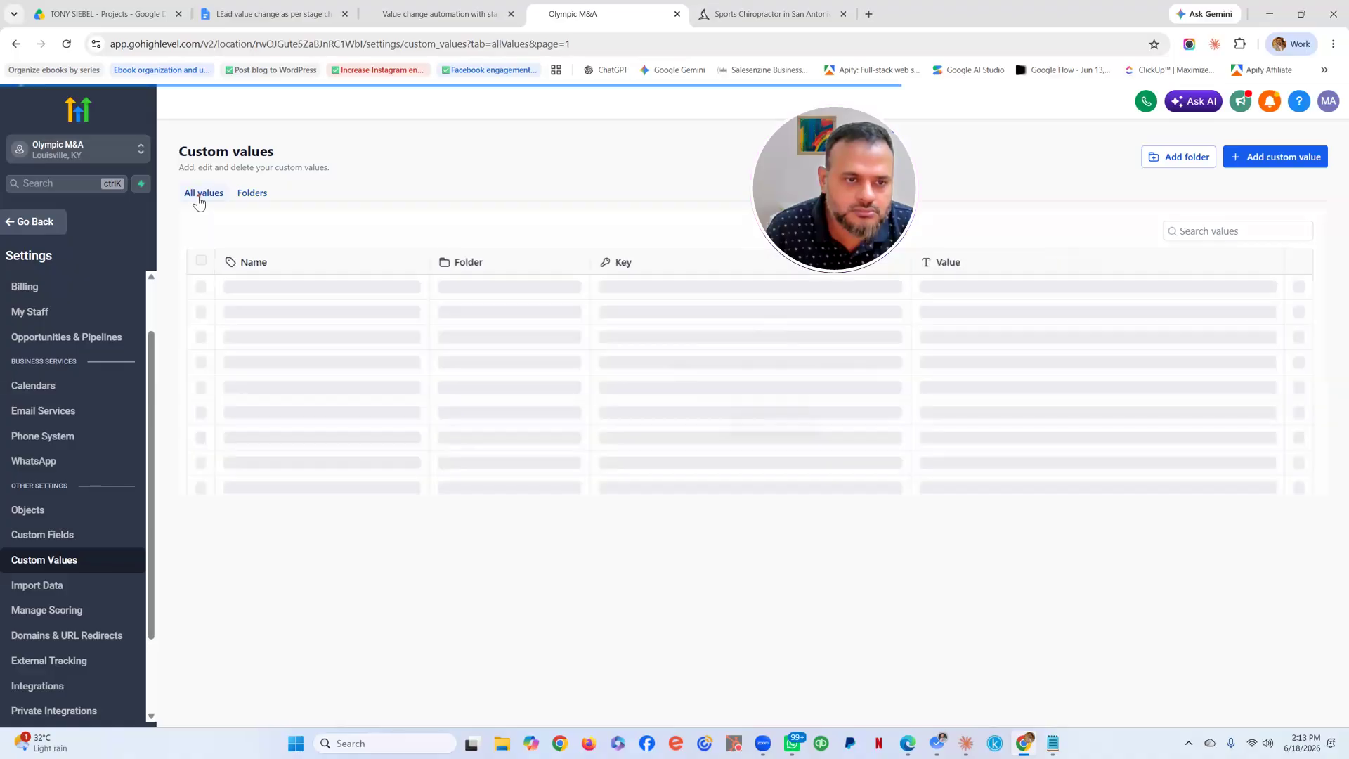
pyautogui.click(46, 537)
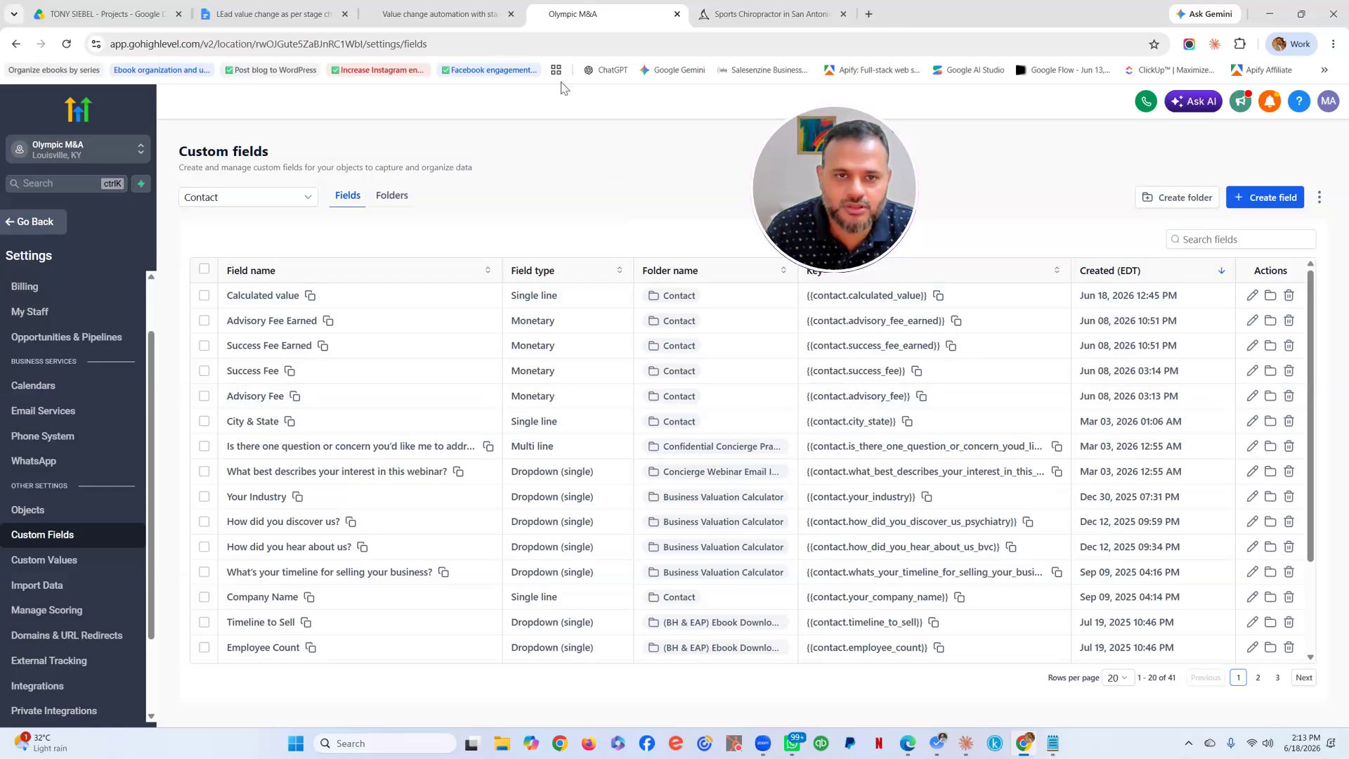
# - Return to the value change workflow and save the Math operation action with Success Fee Earned as its result field
pyautogui.click(439, 15)
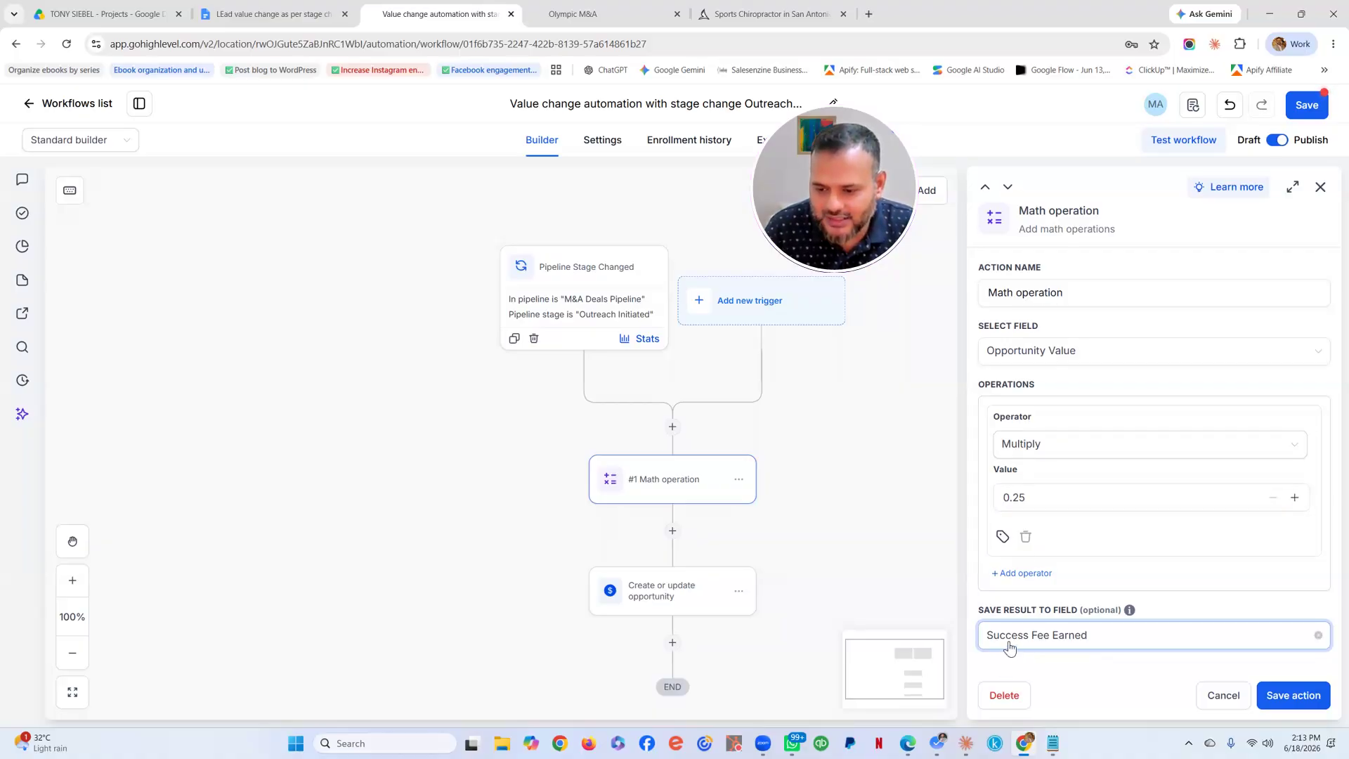
pyautogui.click(1293, 696)
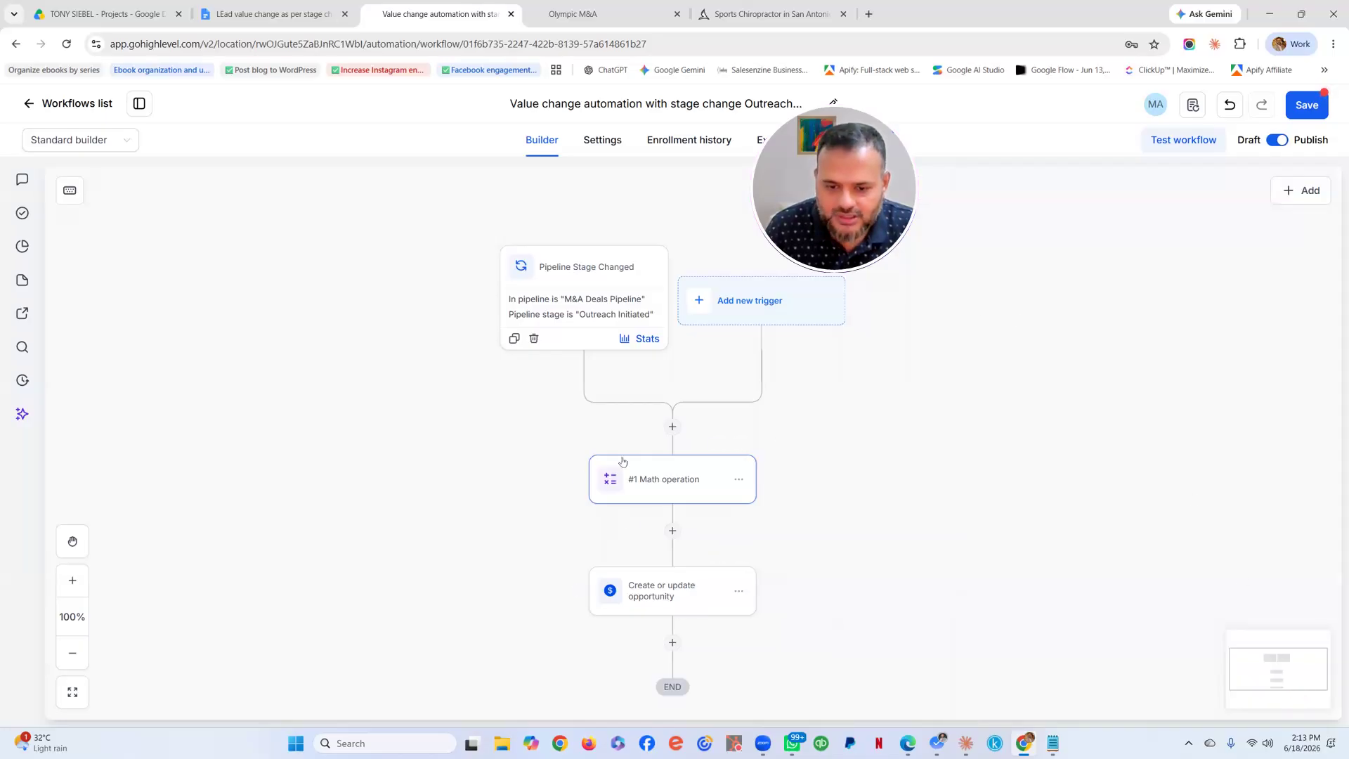
# - Open the Create or update opportunity action and compare its pipeline and stage with the opportunities board
pyautogui.click(658, 604)
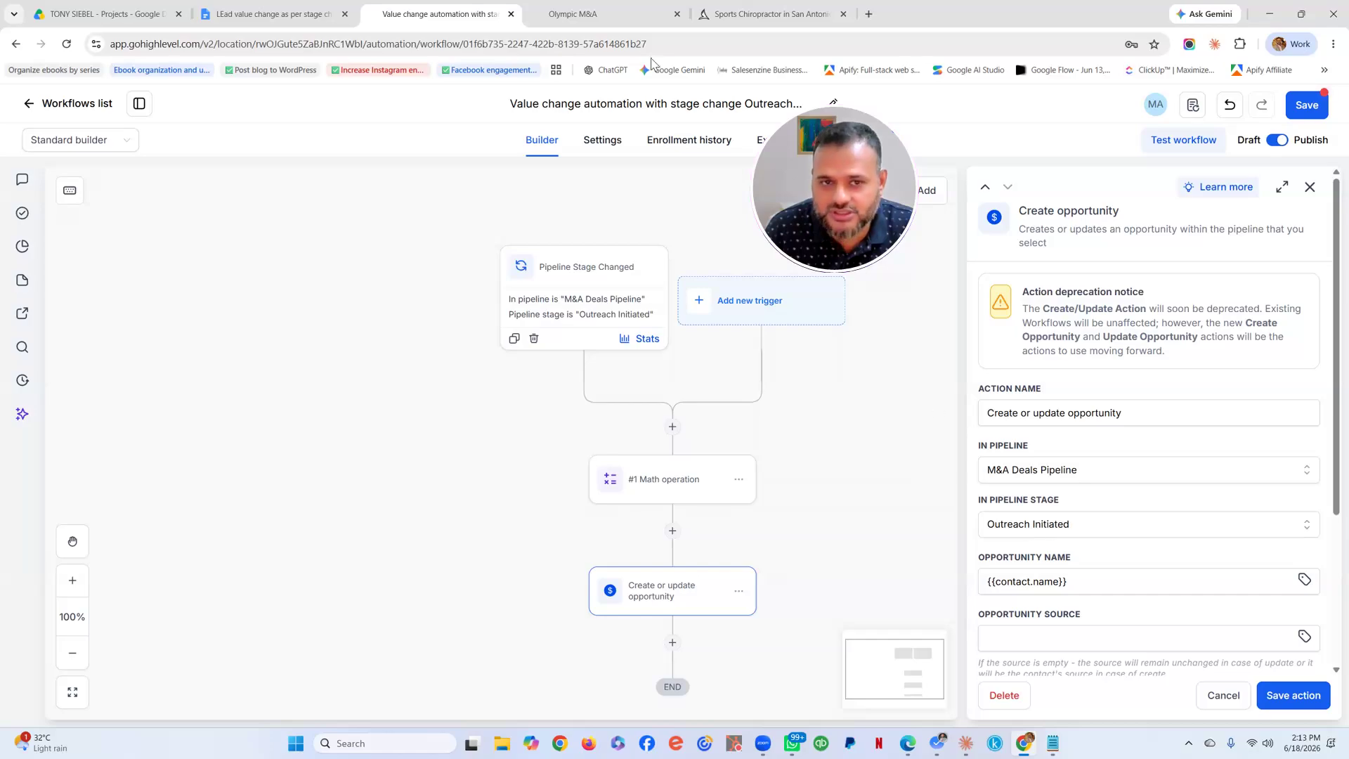
pyautogui.click(594, 13)
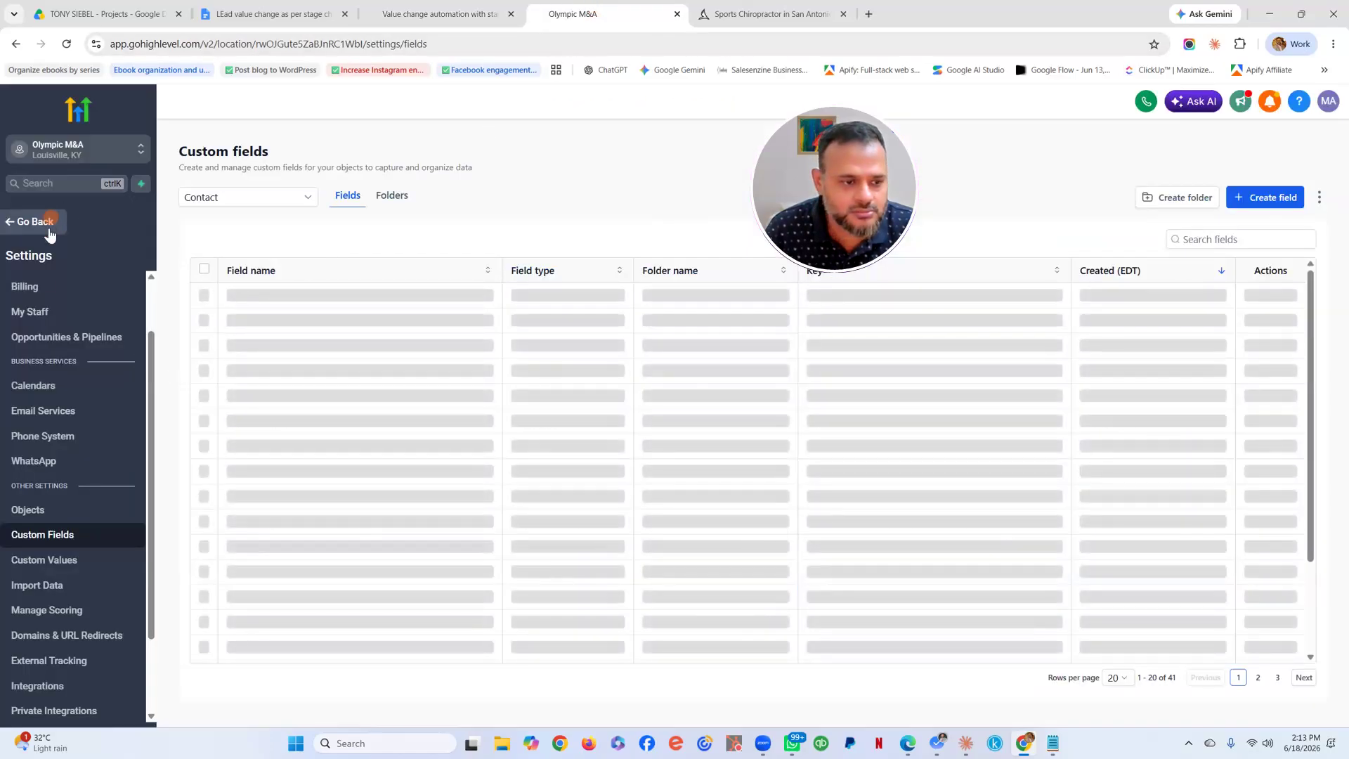
pyautogui.click(49, 229)
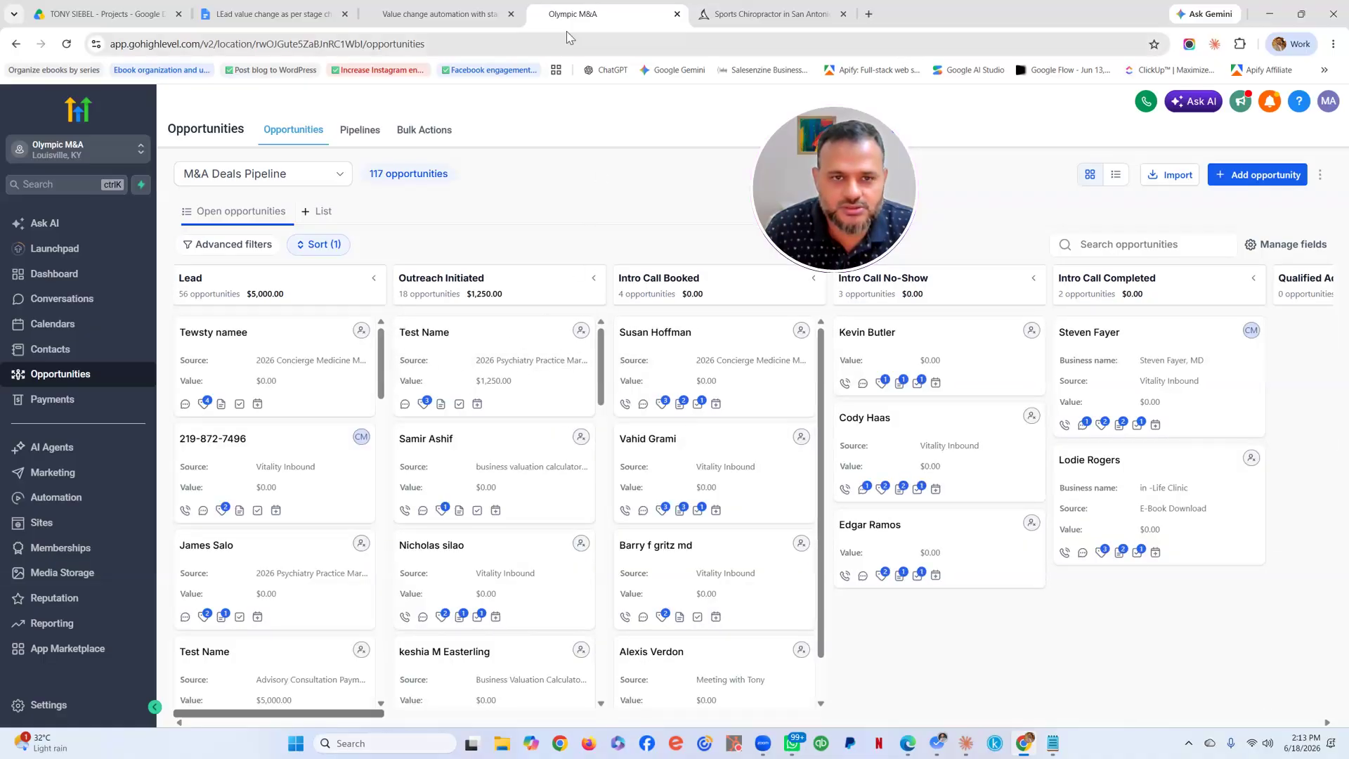
pyautogui.click(455, 18)
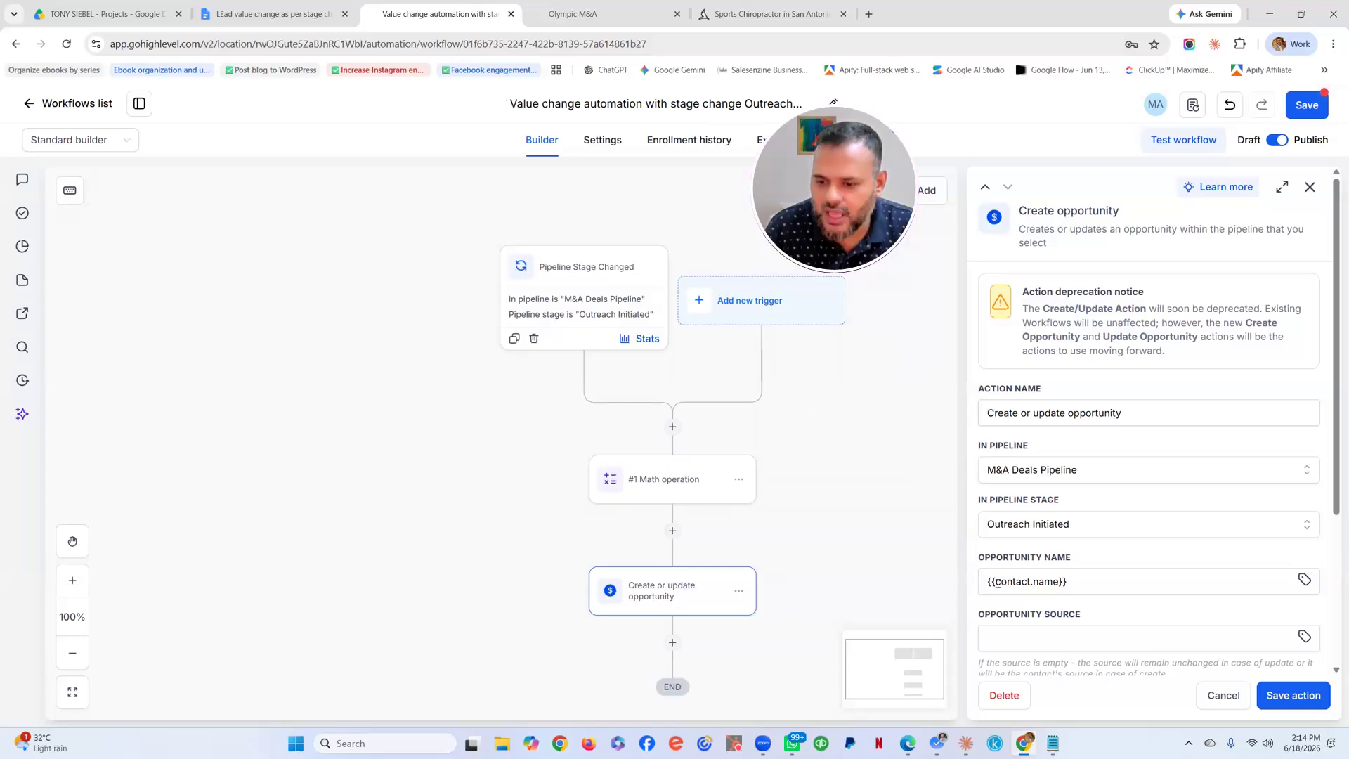
# - Check the action's Opportunity Value against the contact custom field Success Fee Earned, and save the action and the workflow
pyautogui.scroll(-3, 1033, 544)
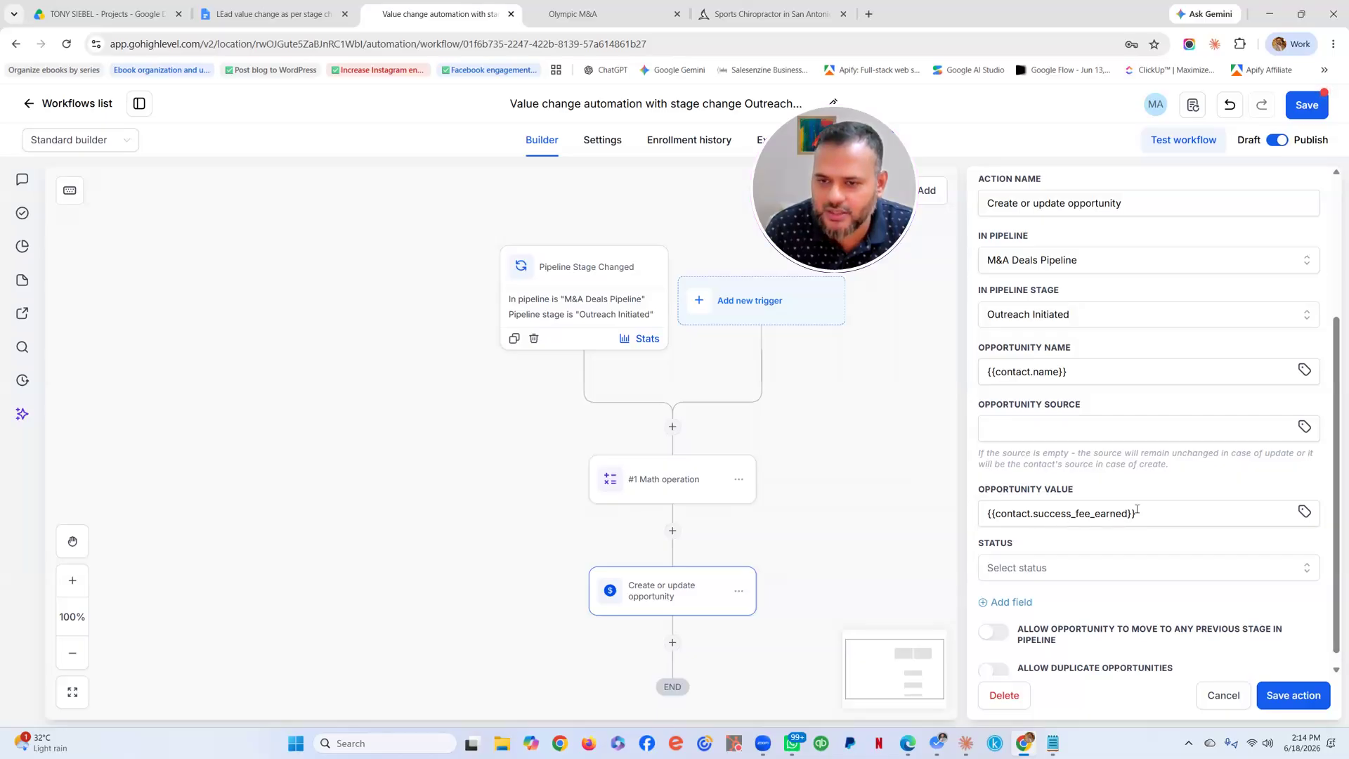
pyautogui.click(1304, 511)
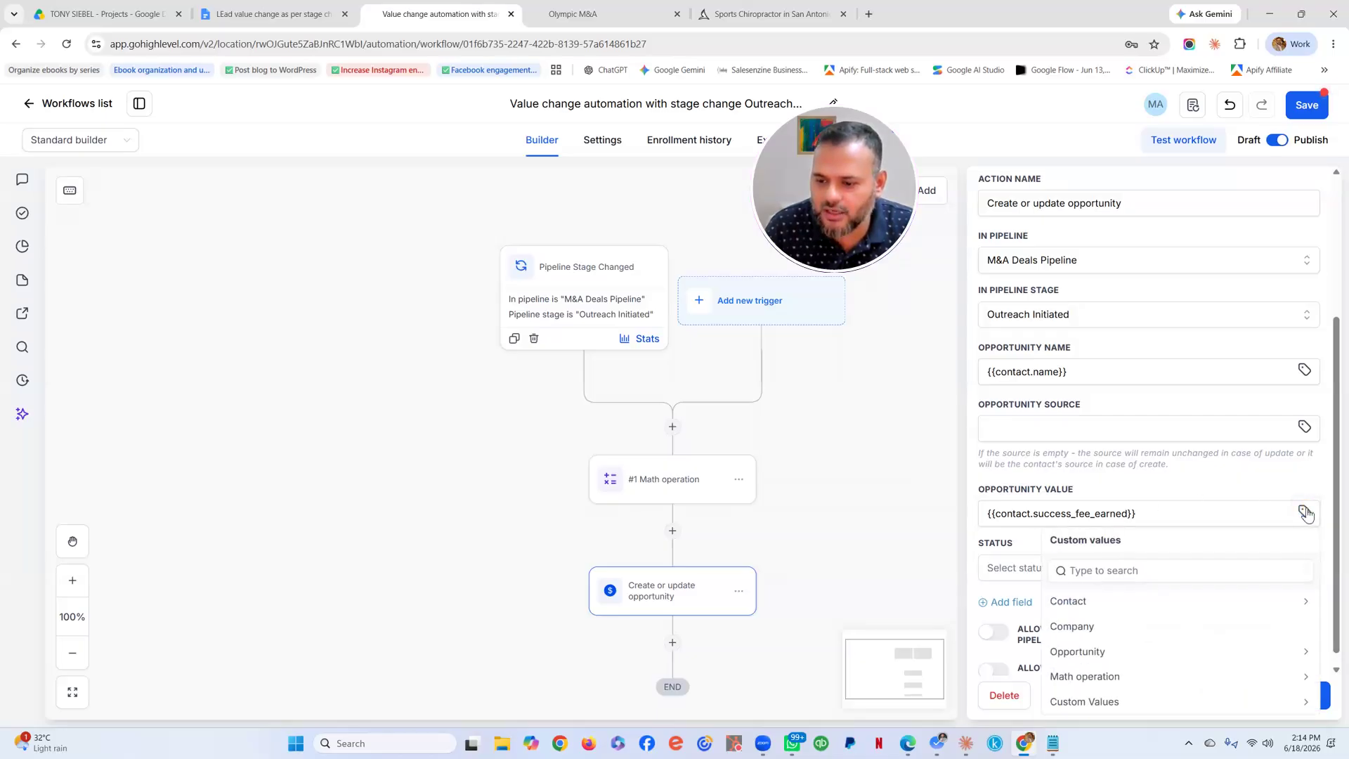
pyautogui.click(1112, 601)
pyautogui.click(1113, 602)
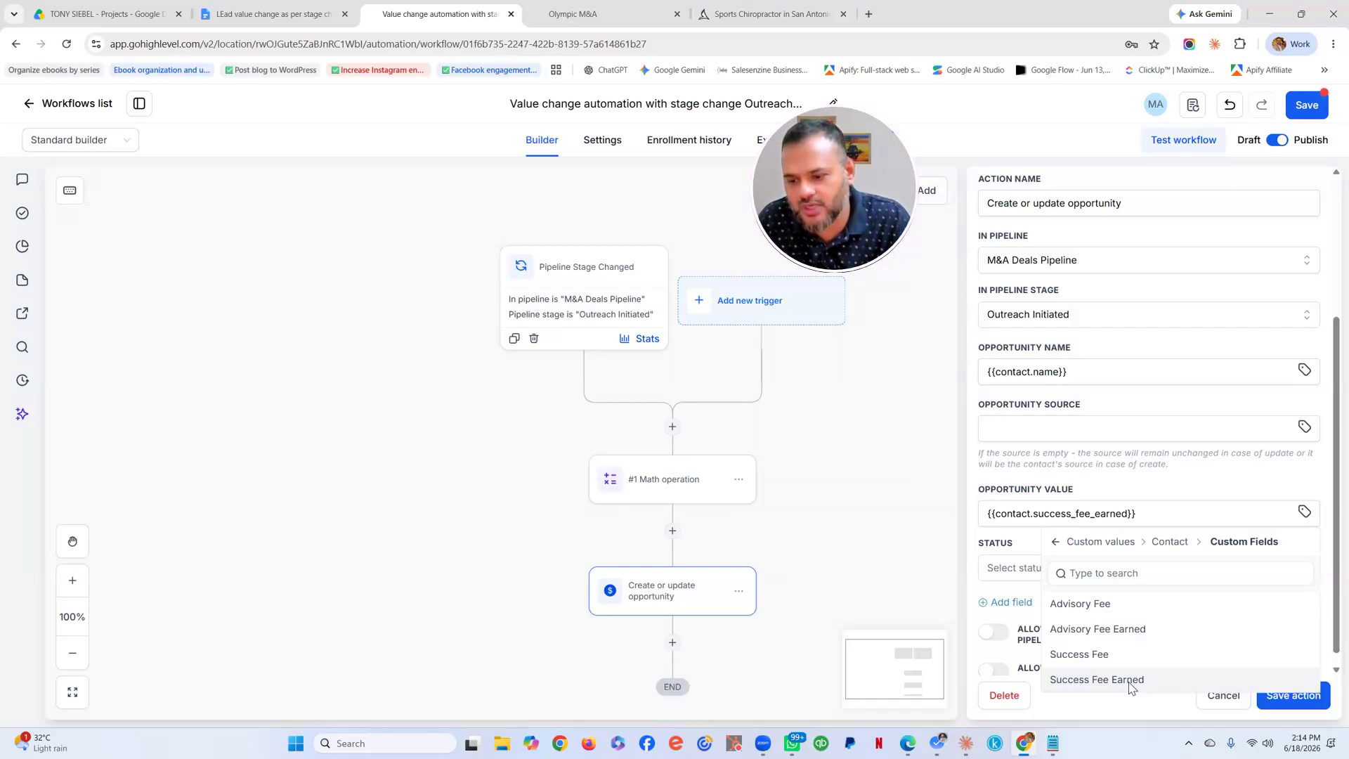
pyautogui.click(1167, 474)
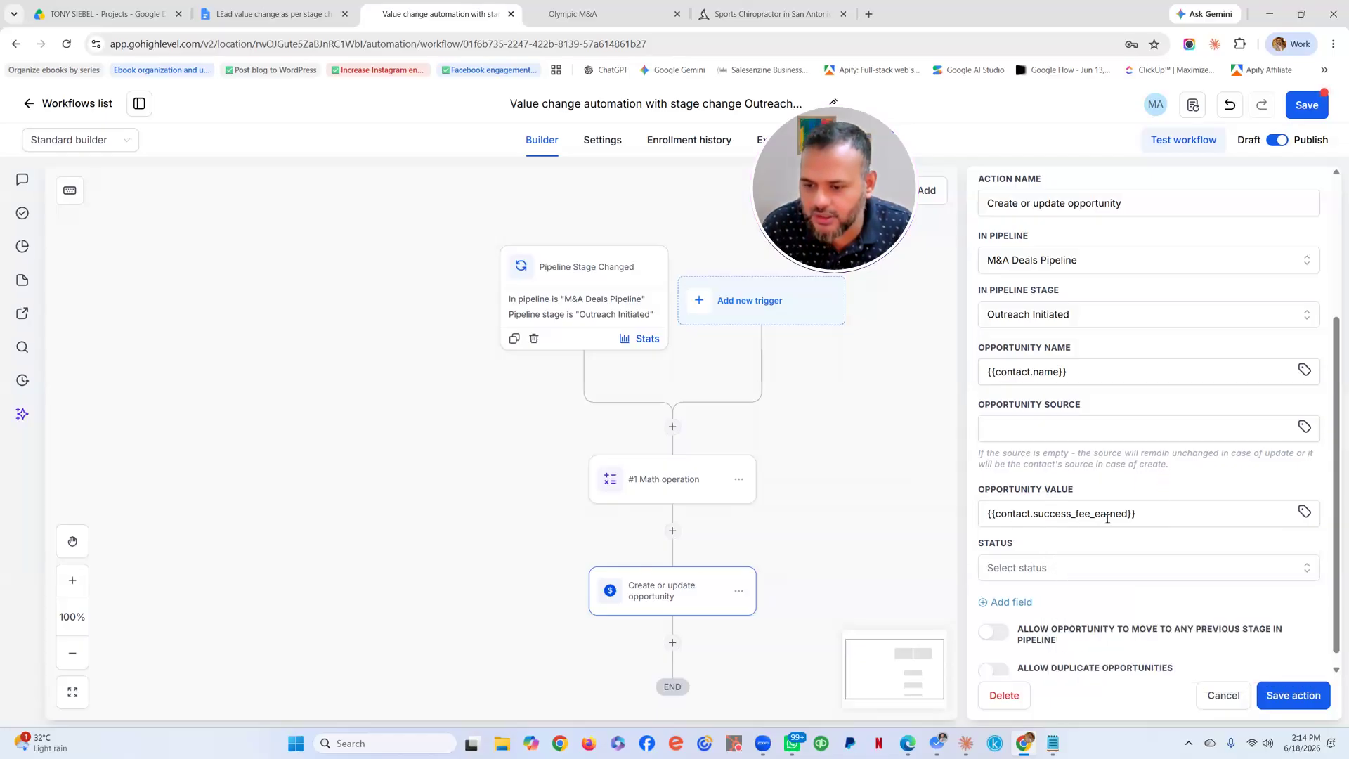
pyautogui.click(1296, 696)
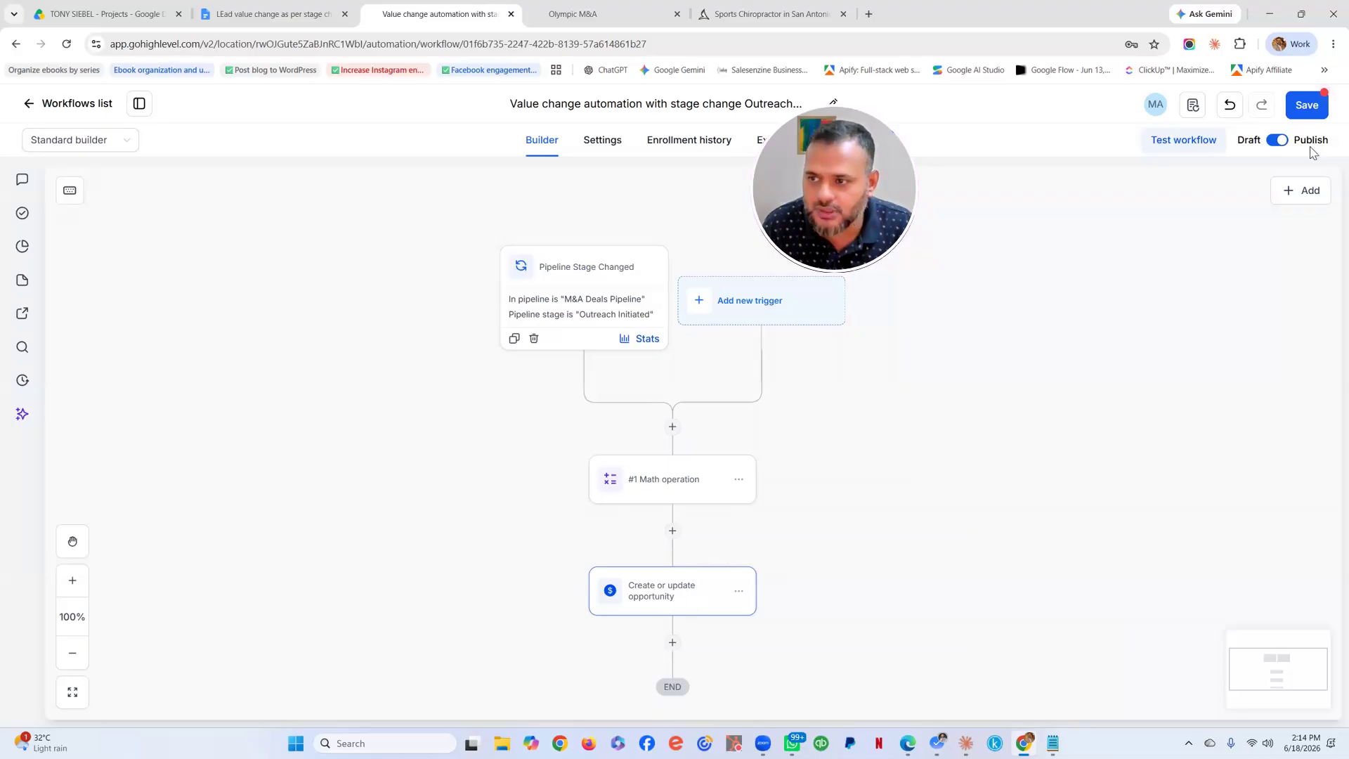
pyautogui.click(1306, 105)
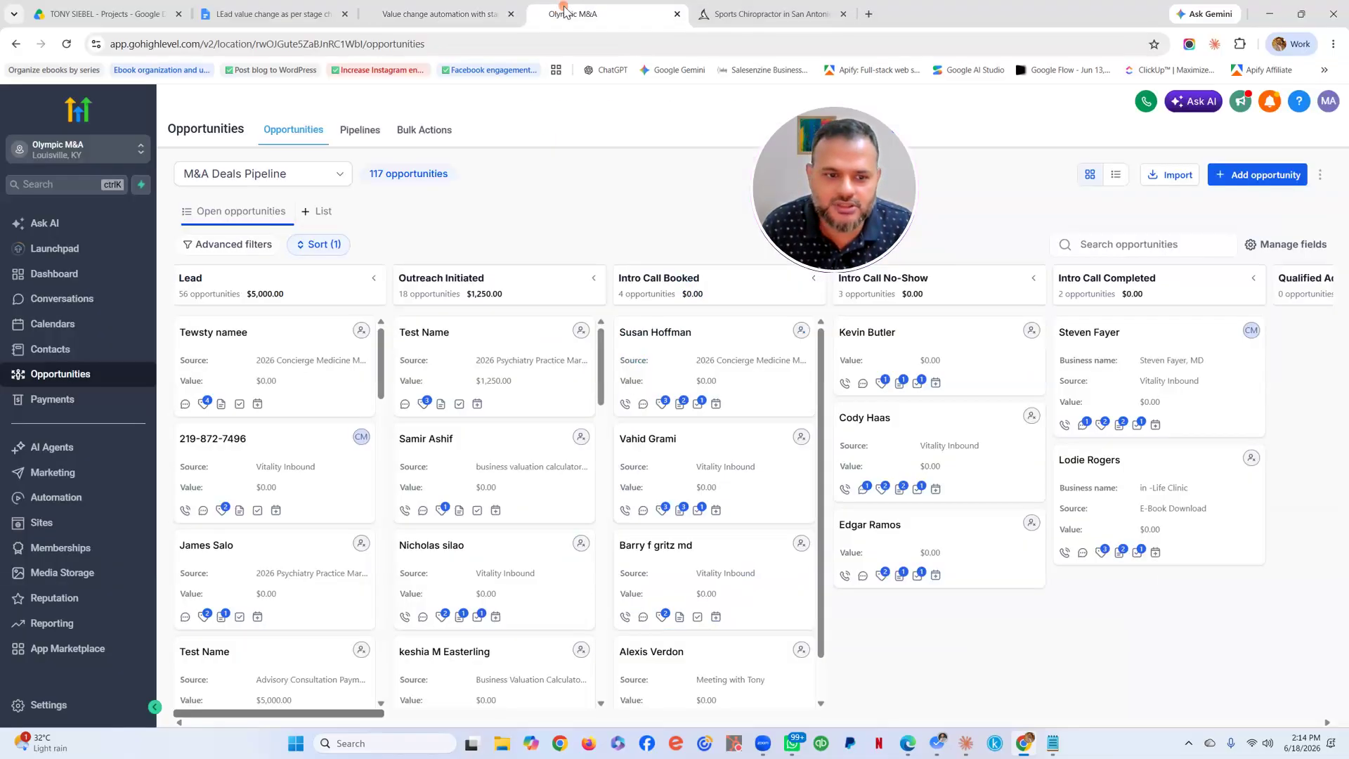
# - Move the $5,000 "Test Name" opportunity from Lead to Outreach Initiated and reload the opportunities board
pyautogui.click(594, 8)
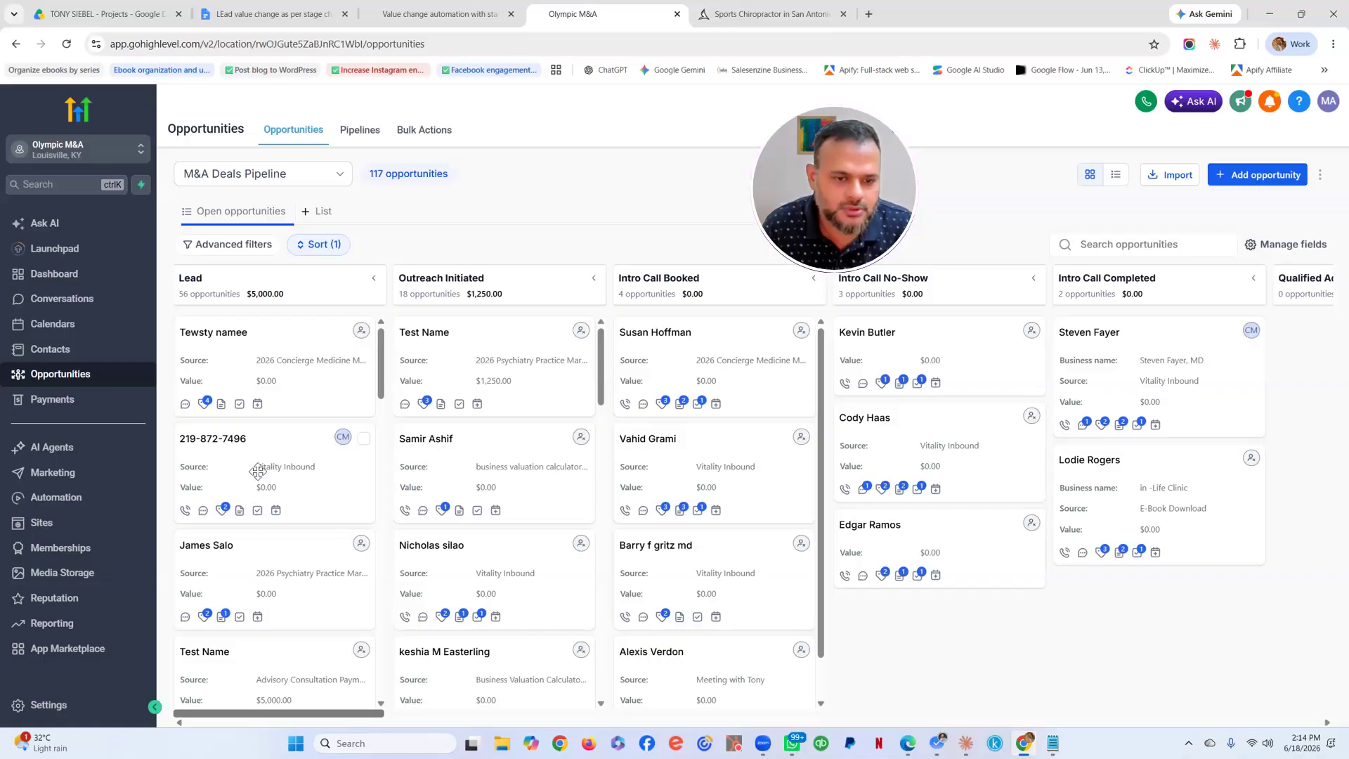
pyautogui.scroll(-3, 255, 454)
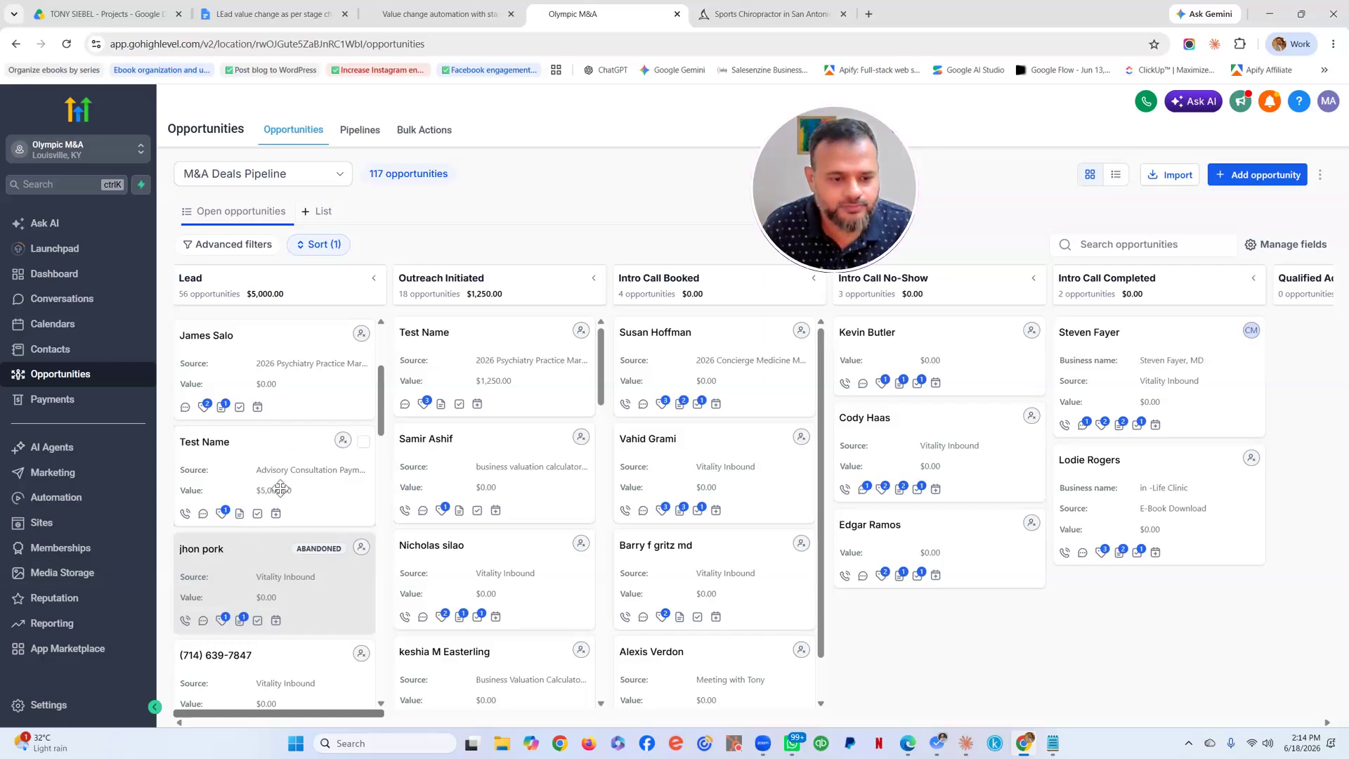
pyautogui.moveTo(280, 487); pyautogui.dragTo(498, 392)
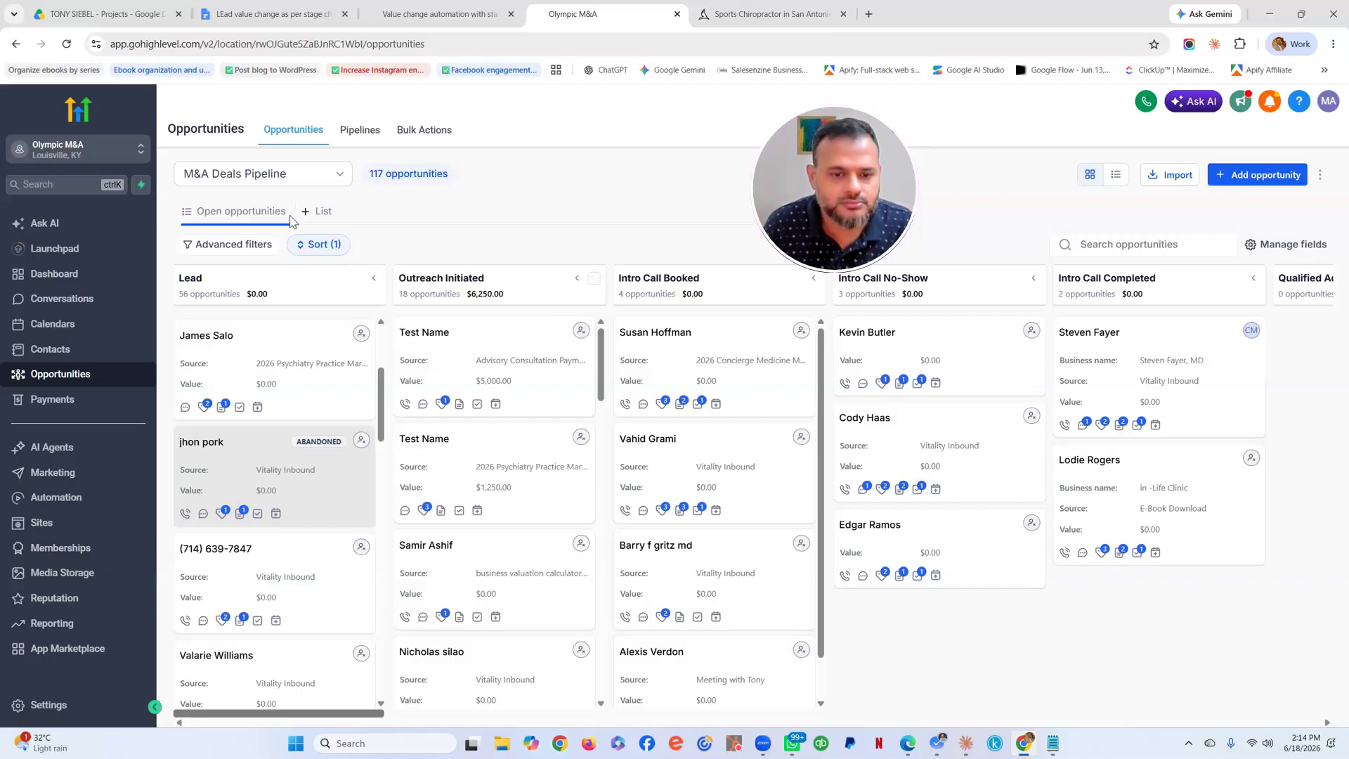
pyautogui.click(66, 44)
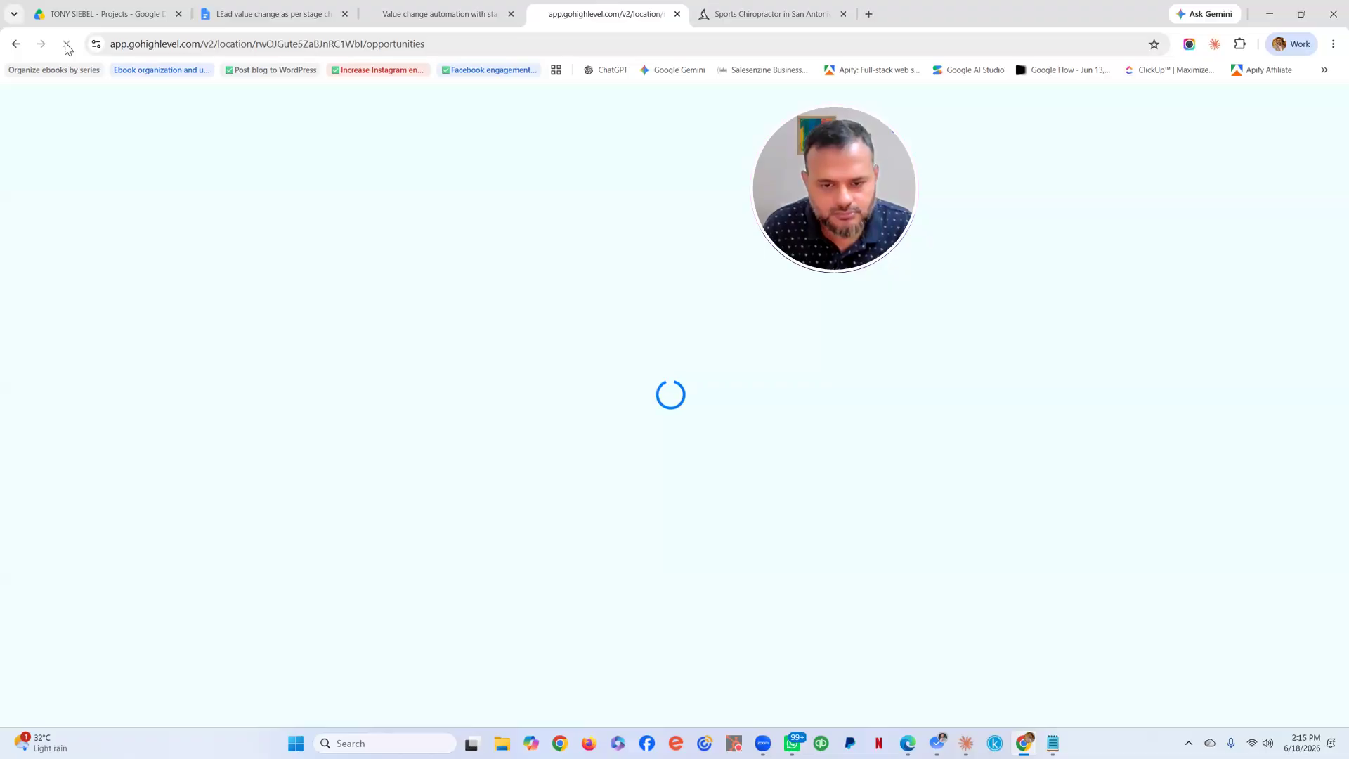